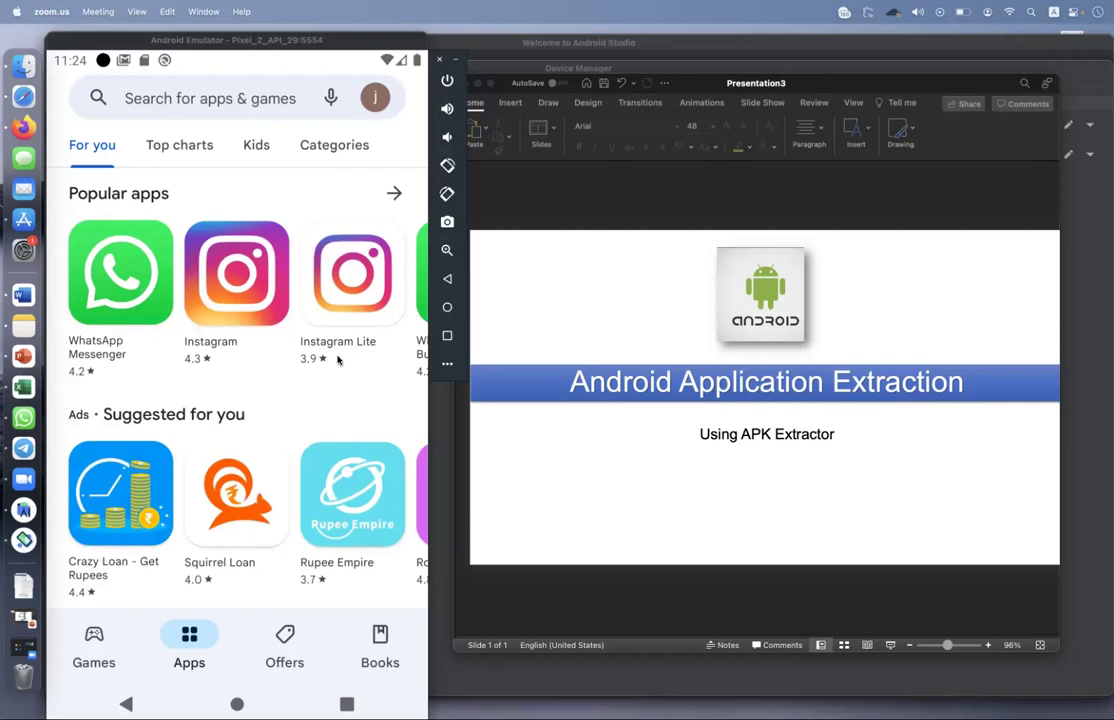
Search the Play Store for "forex" and install the ExpertOption - Mobile Trading app.
{"action": "left_click", "coordinate": [272, 390]}
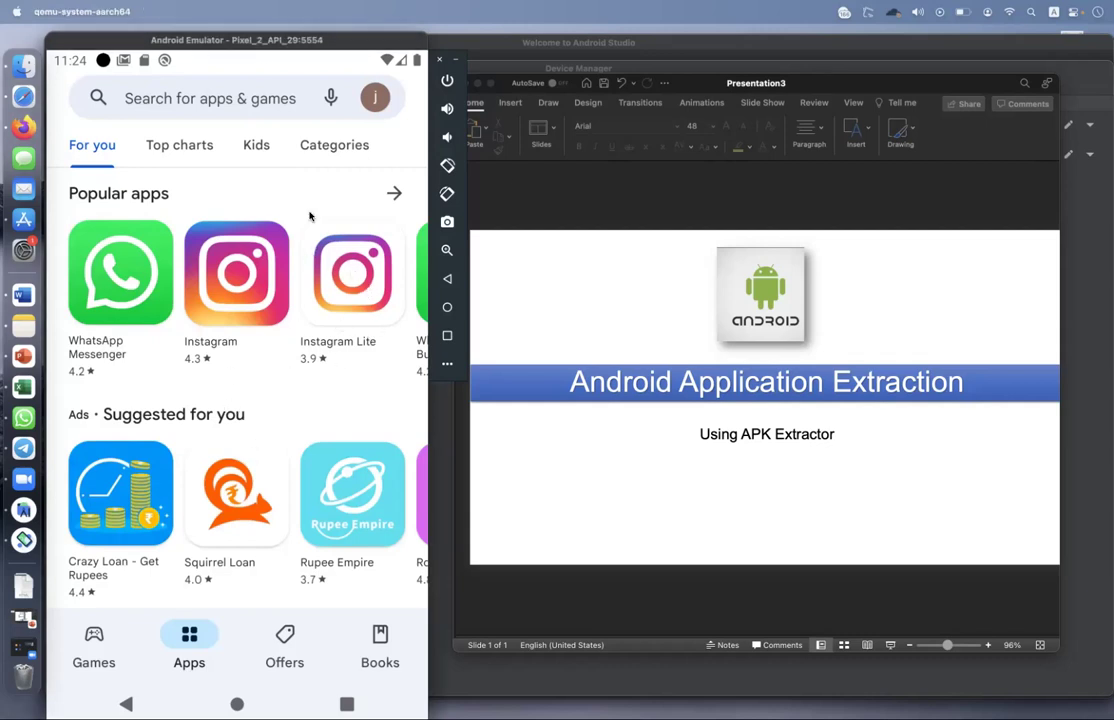
{"action": "left_click", "coordinate": [229, 98]}
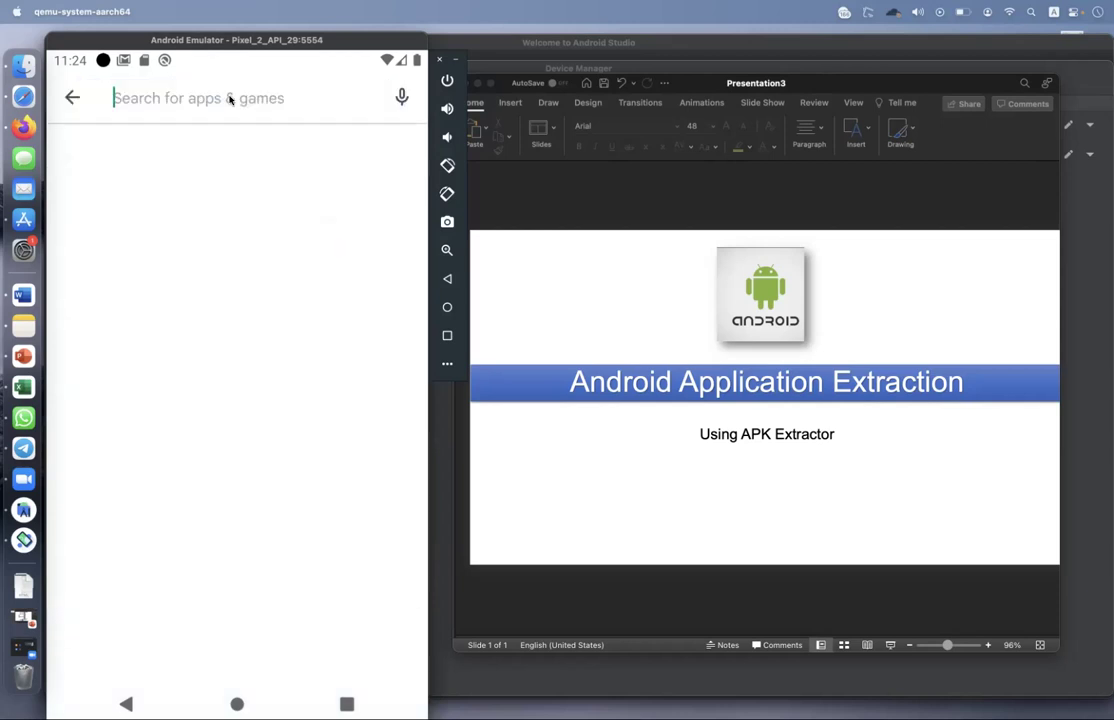
{"action": "type", "text": "ob"}
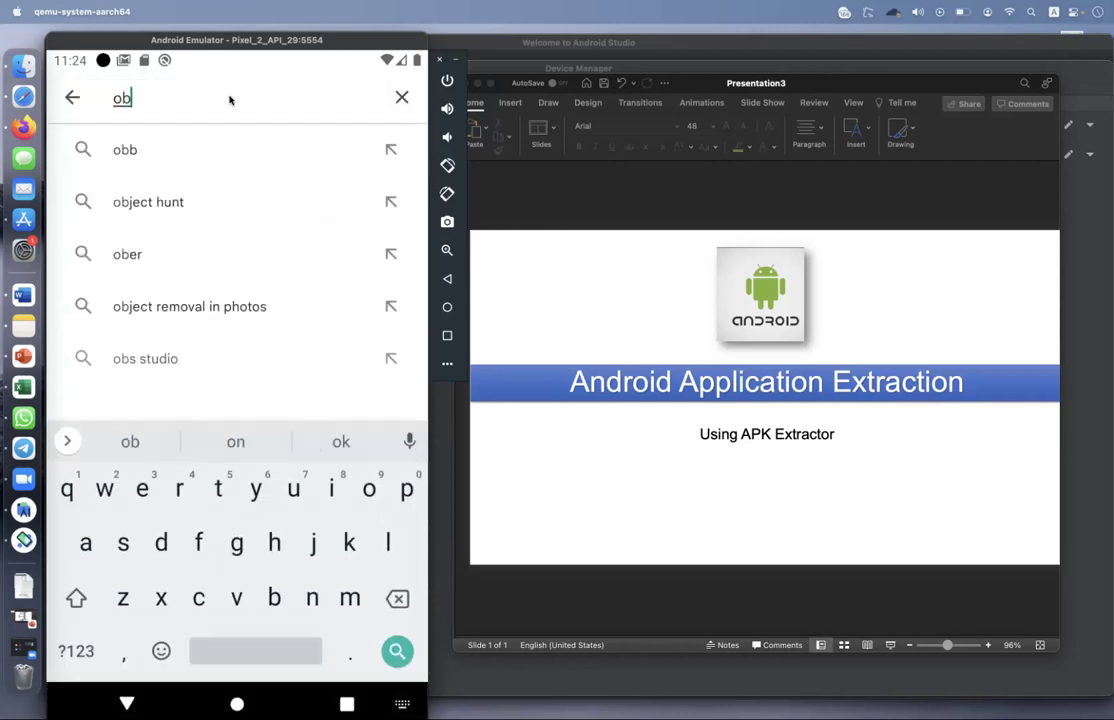
{"action": "key", "text": "BackSpace"}
{"action": "key", "text": "BackSpace"}
{"action": "type", "text": "fore"}
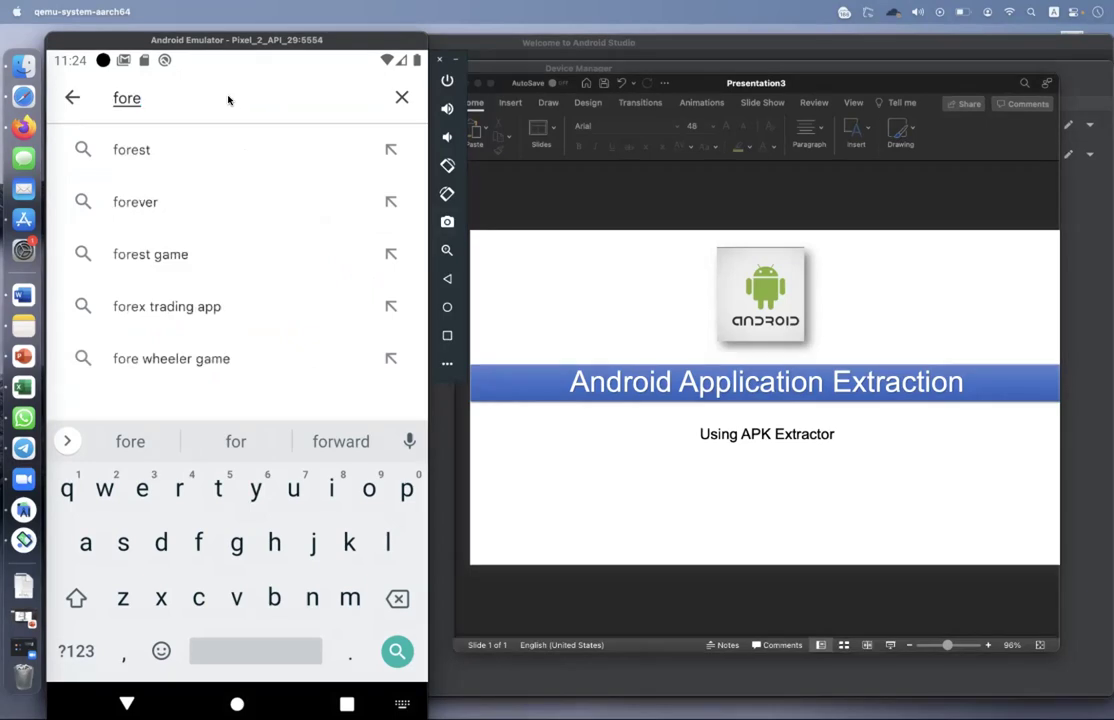
{"action": "type", "text": "x"}
{"action": "key", "text": "Return"}
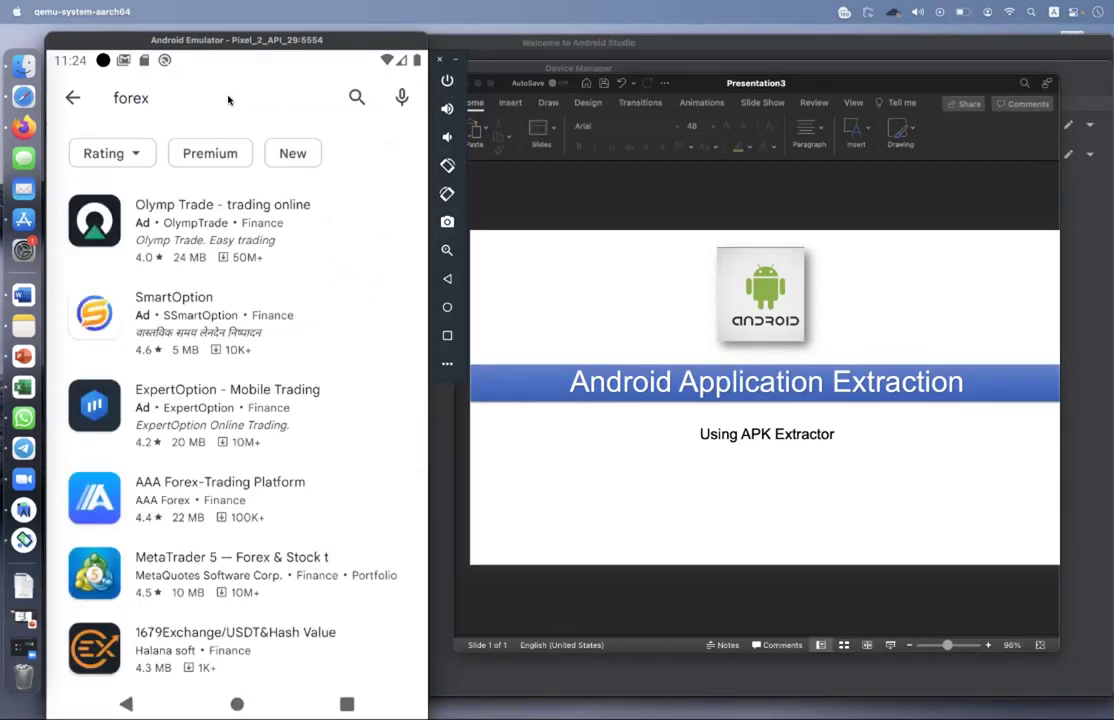
{"action": "left_click", "coordinate": [184, 405]}
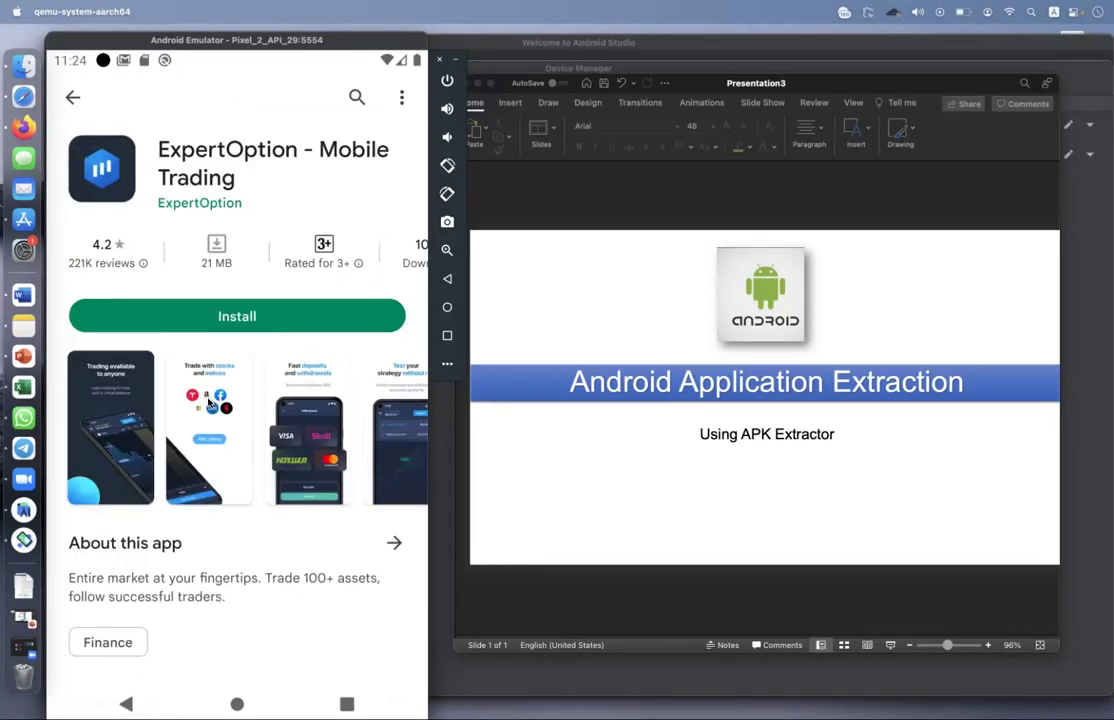
{"action": "left_click", "coordinate": [246, 316]}
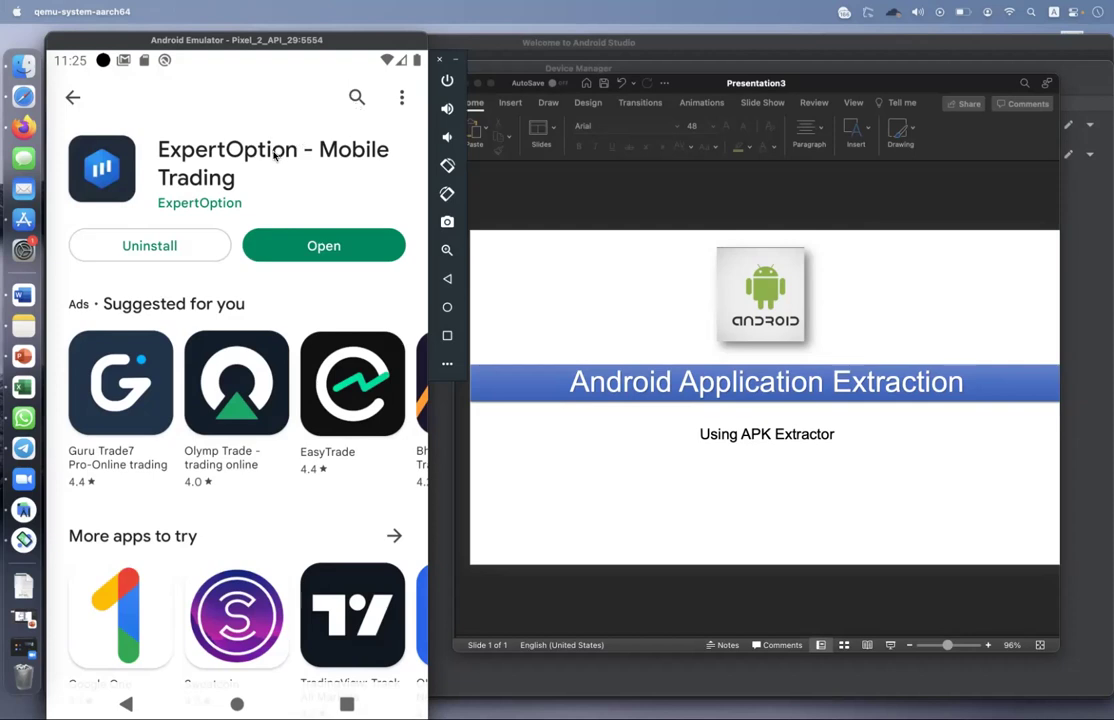
Search the Play Store for "apk extractor" and open the Apk Extractor app.
{"action": "left_click", "coordinate": [357, 97]}
{"action": "type", "text": "a"}
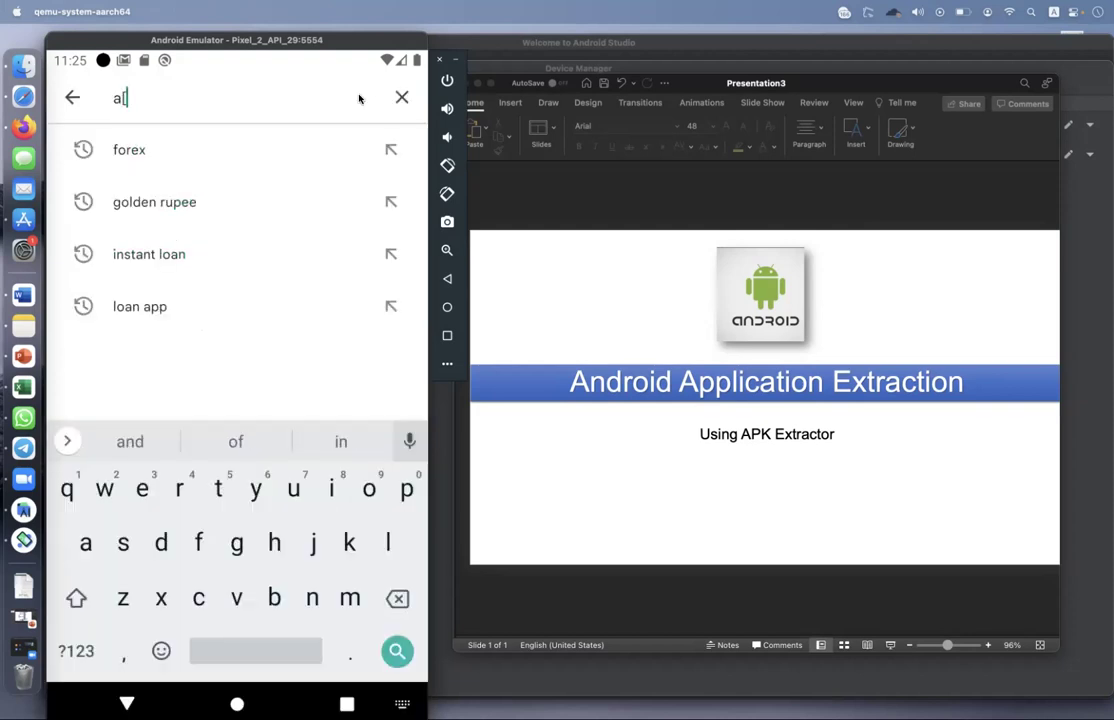
{"action": "type", "text": " l"}
{"action": "key", "text": "BackSpace"}
{"action": "key", "text": "BackSpace"}
{"action": "type", "text": "pk e"}
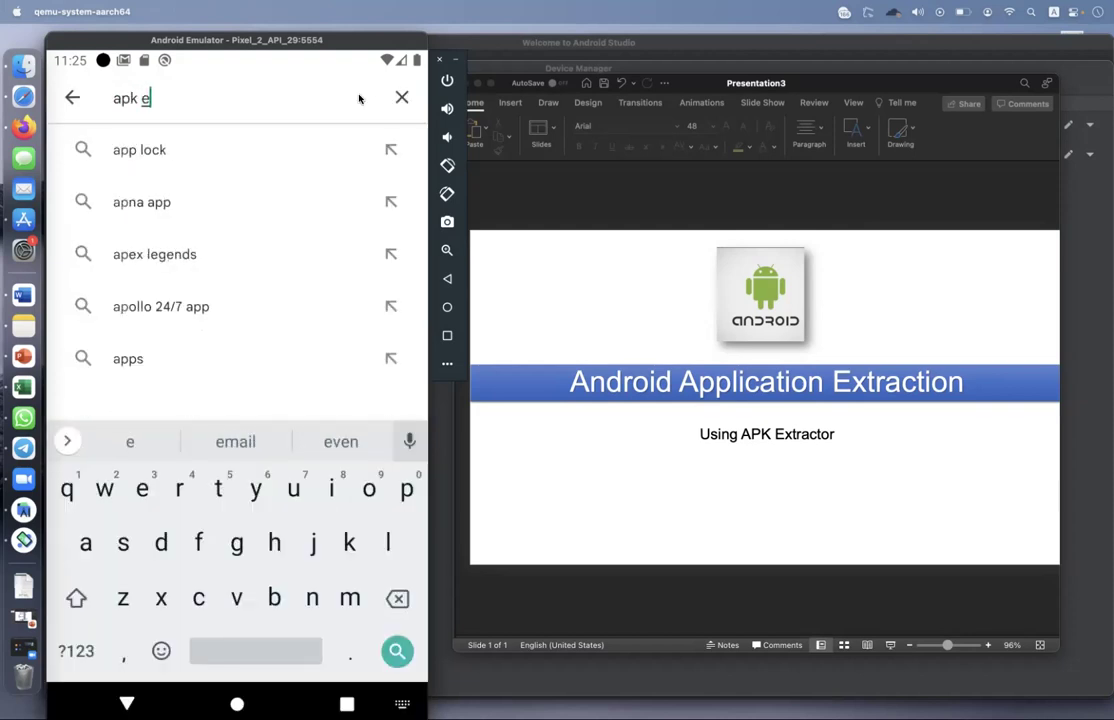
{"action": "type", "text": "xtractor"}
{"action": "key", "text": "Return"}
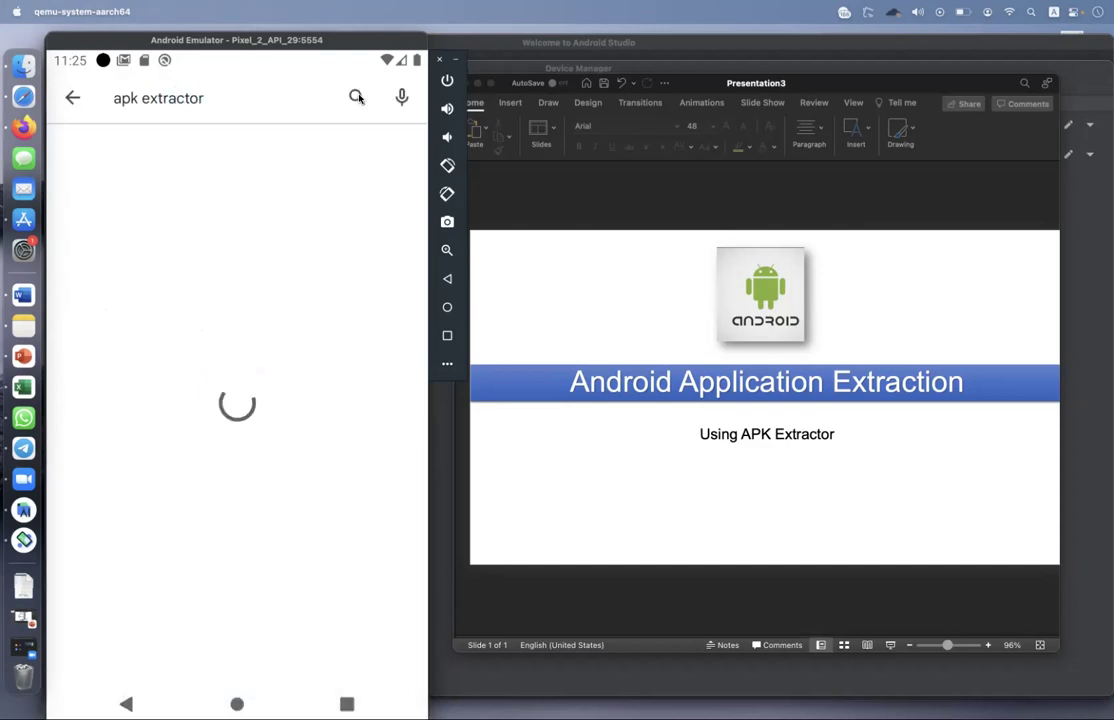
{"action": "left_click", "coordinate": [371, 166]}
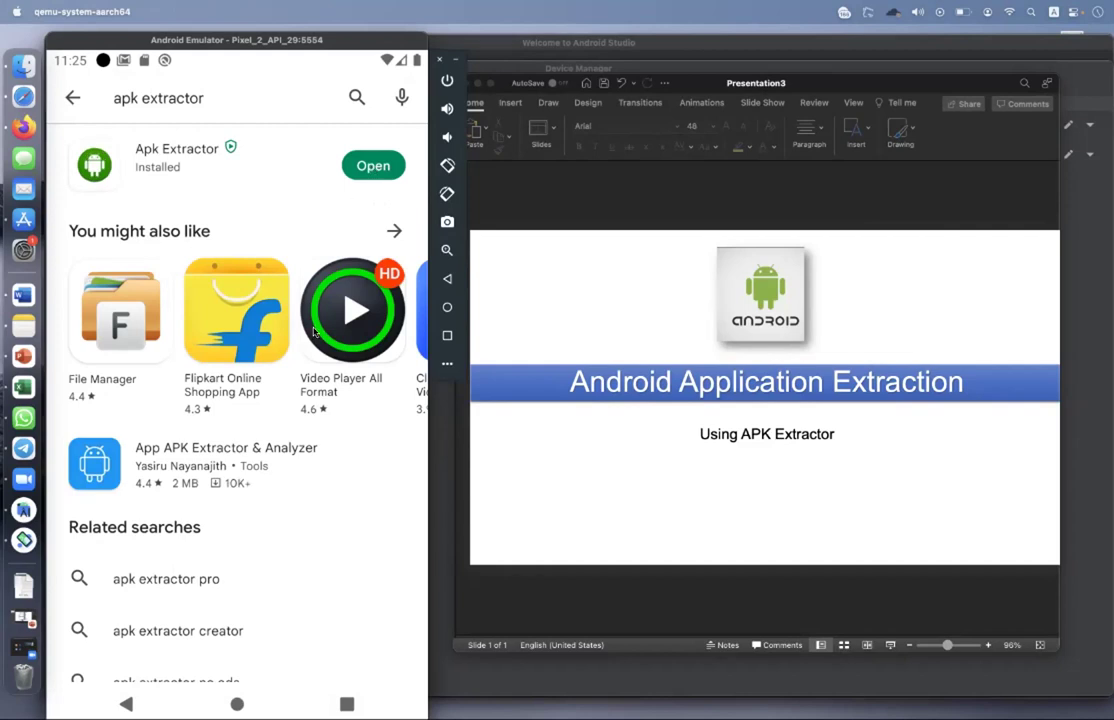
{"action": "left_click", "coordinate": [380, 168]}
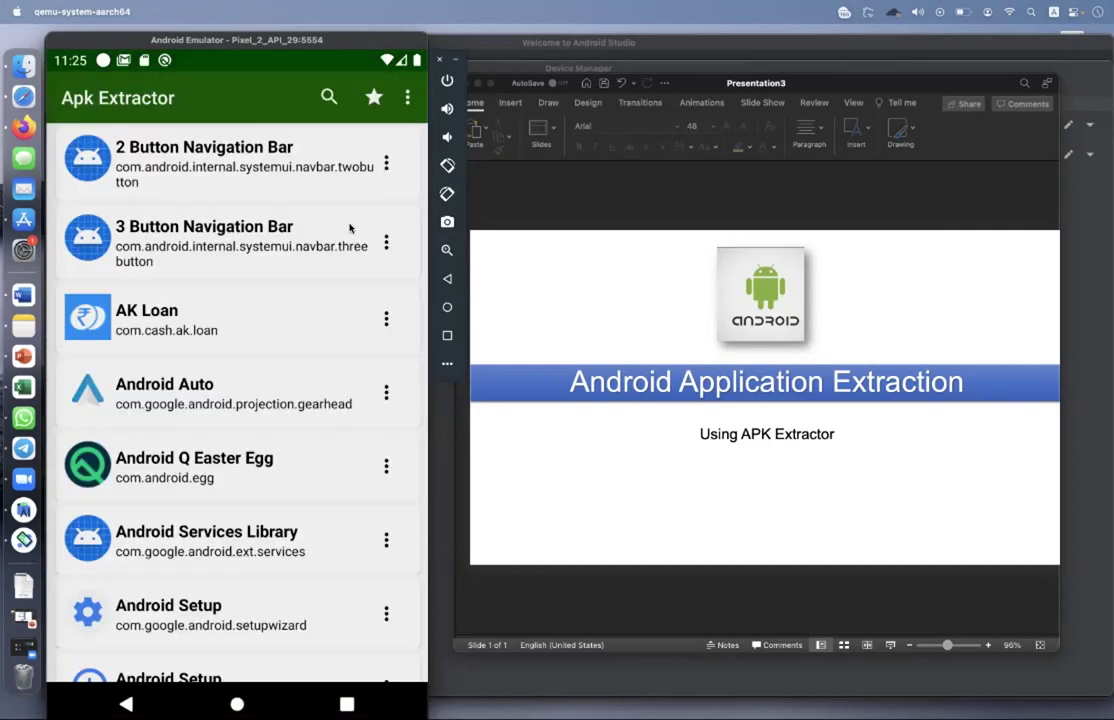
{"action": "left_click", "coordinate": [328, 97]}
{"action": "type", "text": "fox"}
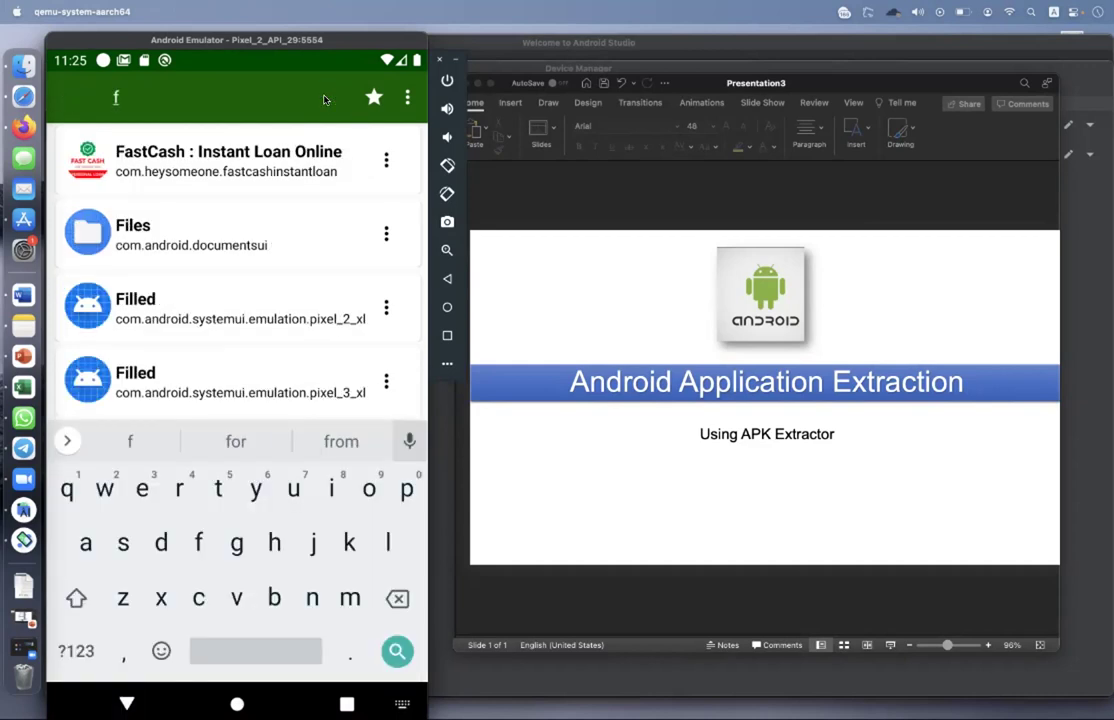
{"action": "key", "text": "BackSpace"}
{"action": "key", "text": "BackSpace"}
{"action": "type", "text": "x"}
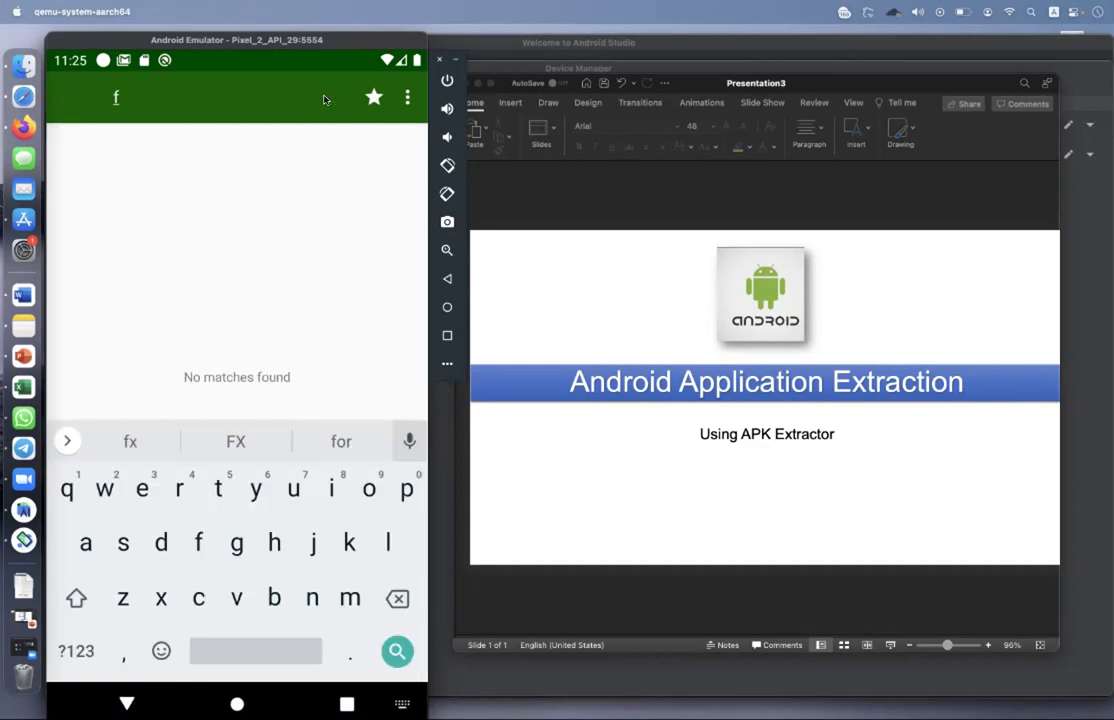
{"action": "key", "text": "BackSpace"}
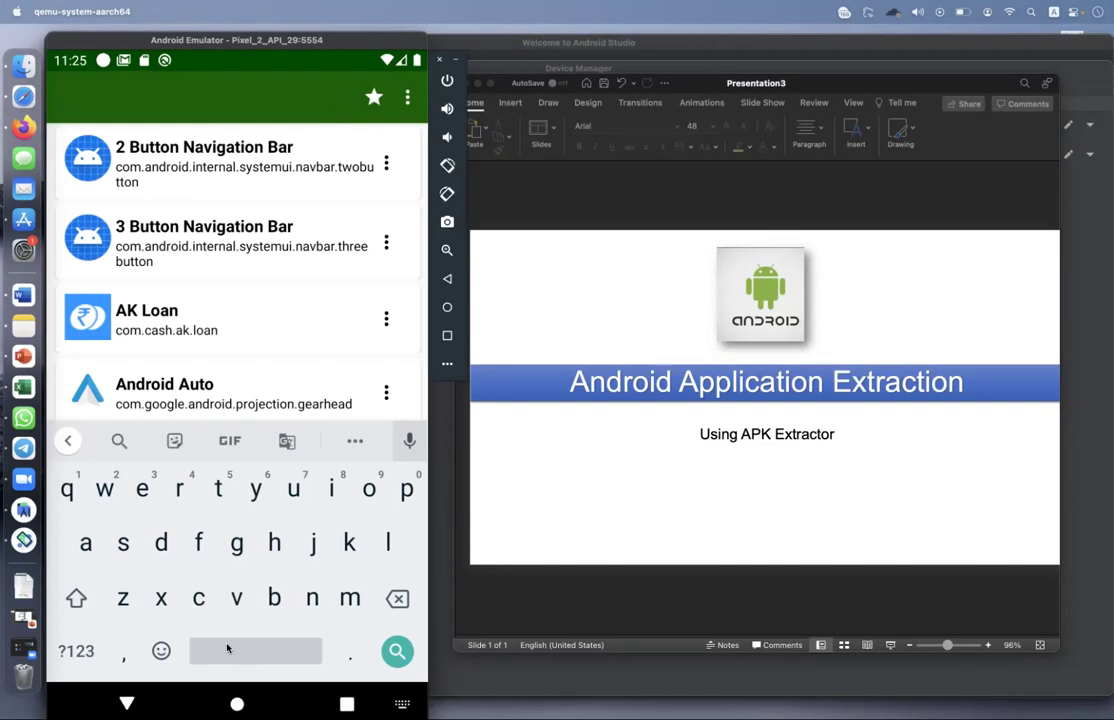
Check the name of the installed trading app on its Play Store page and return to Apk Extractor.
{"action": "left_click", "coordinate": [346, 703]}
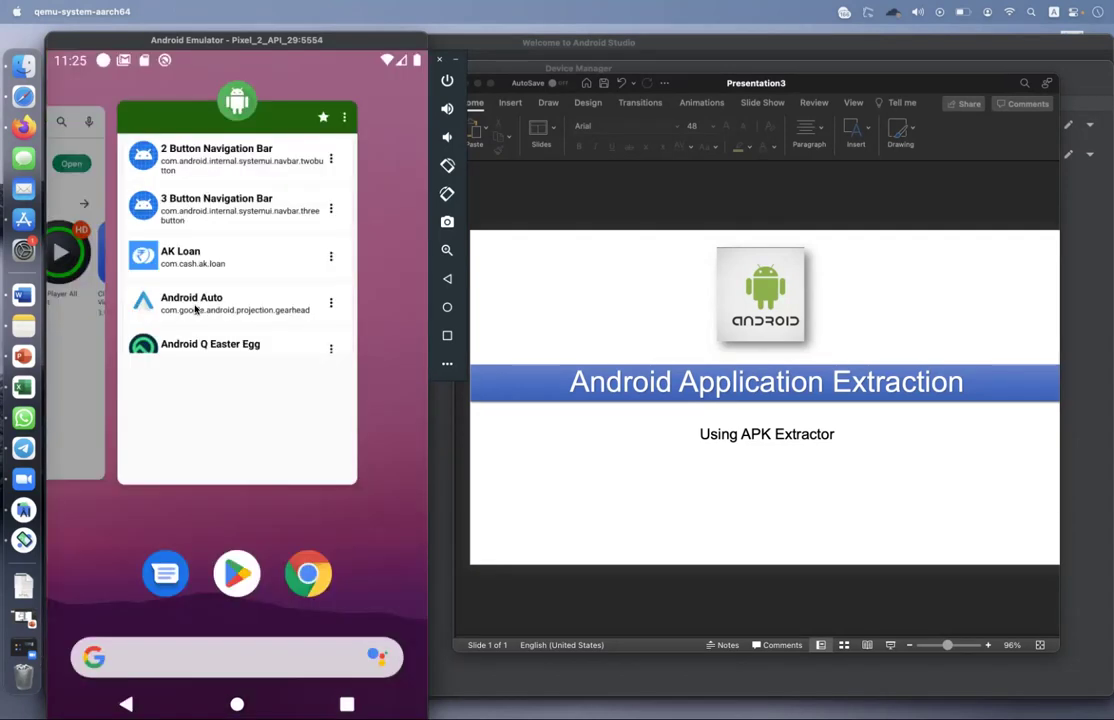
{"action": "left_click", "coordinate": [293, 311]}
{"action": "left_click", "coordinate": [346, 703]}
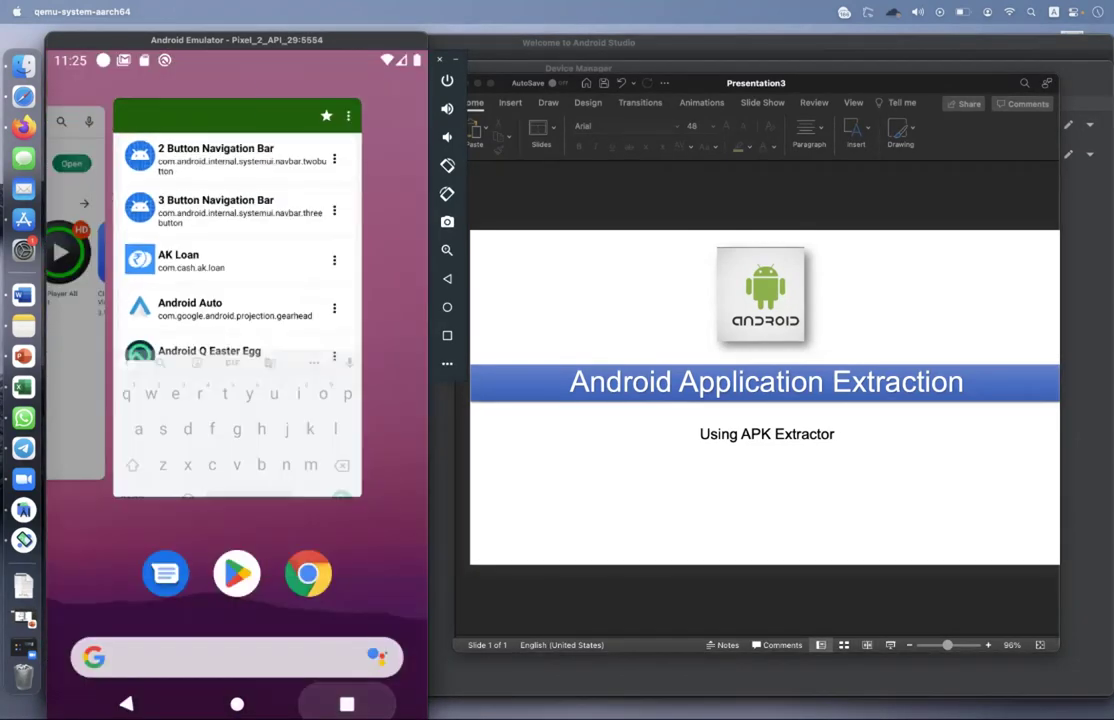
{"action": "left_click", "coordinate": [86, 319]}
{"action": "left_click", "coordinate": [80, 364]}
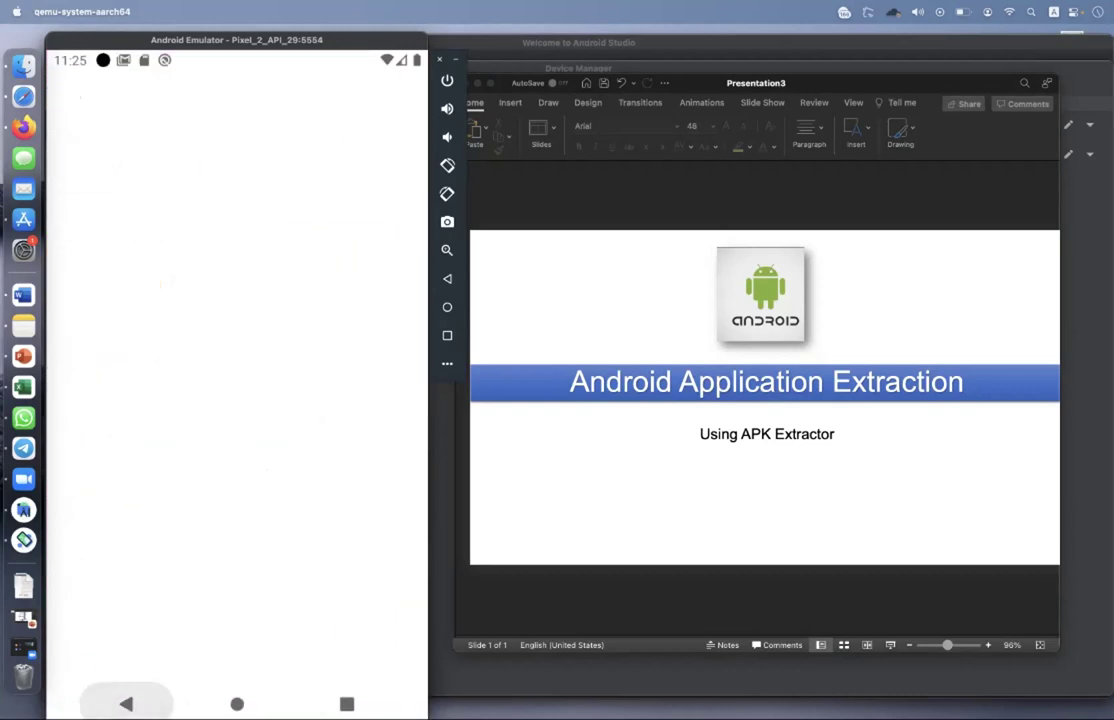
{"action": "left_click", "coordinate": [346, 703]}
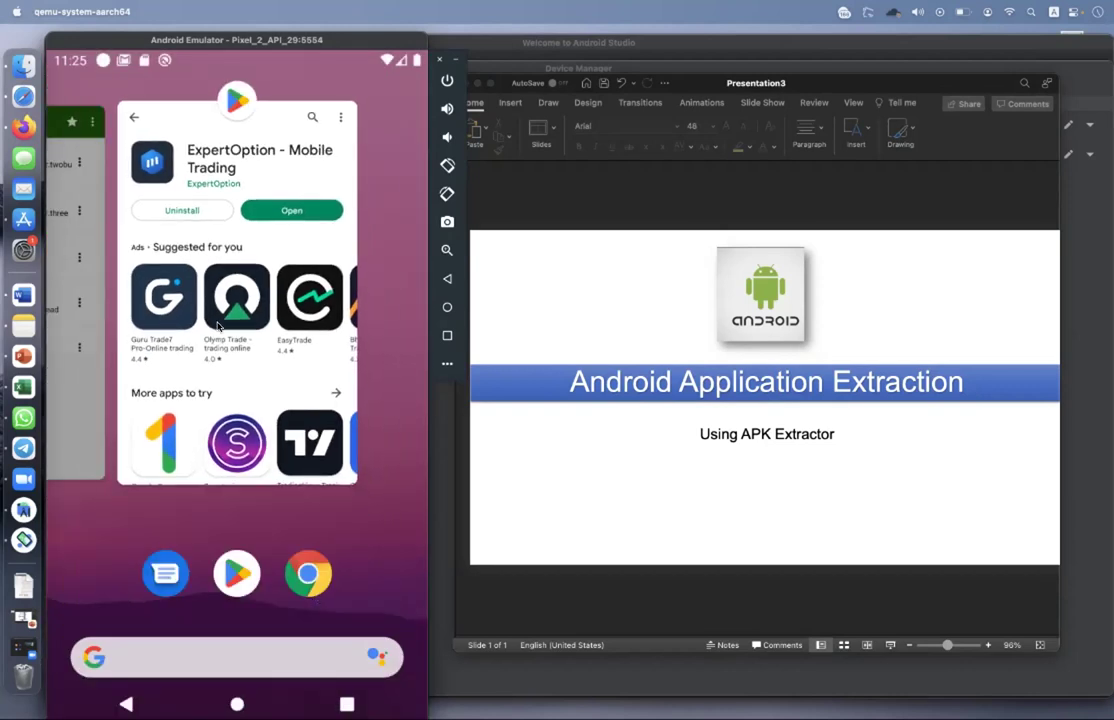
{"action": "left_click", "coordinate": [75, 300]}
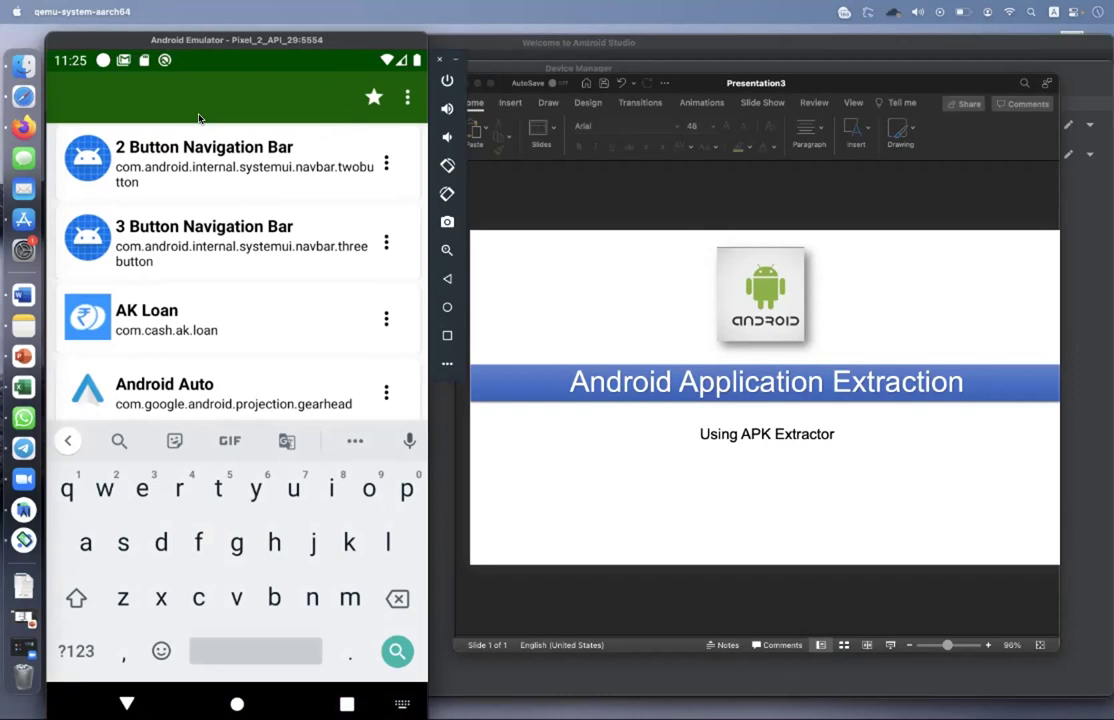
Filter the Apk Extractor app list by "ex" and choose ExpertOption for extraction.
{"action": "type", "text": "ex"}
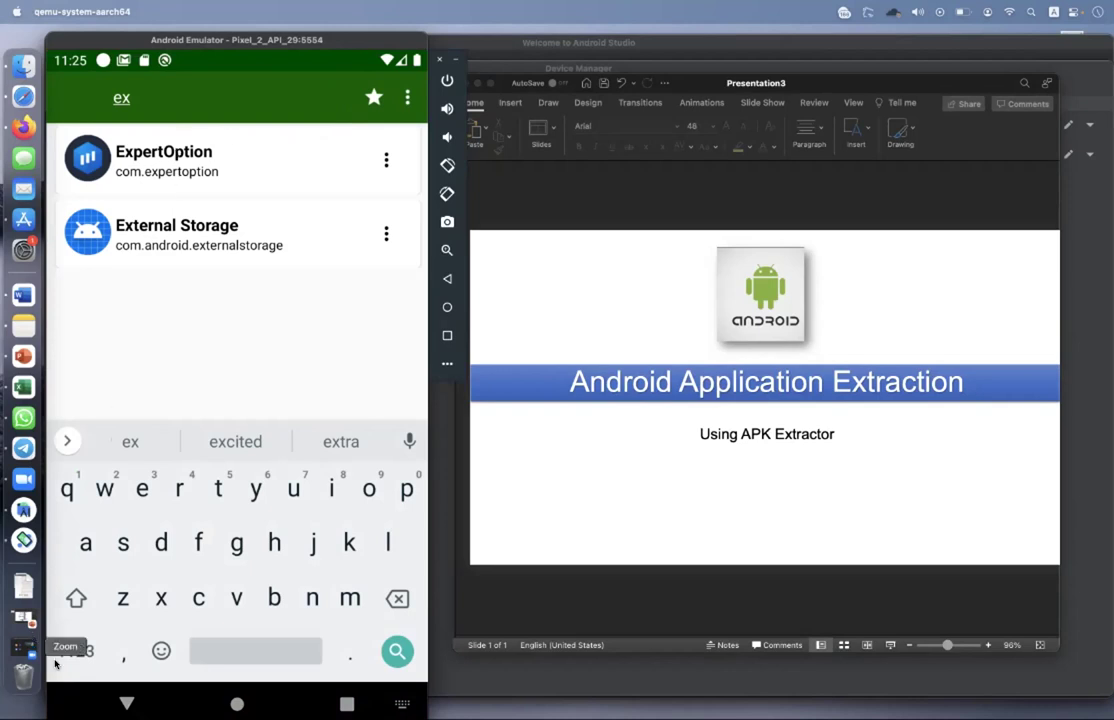
{"action": "left_click", "coordinate": [126, 703]}
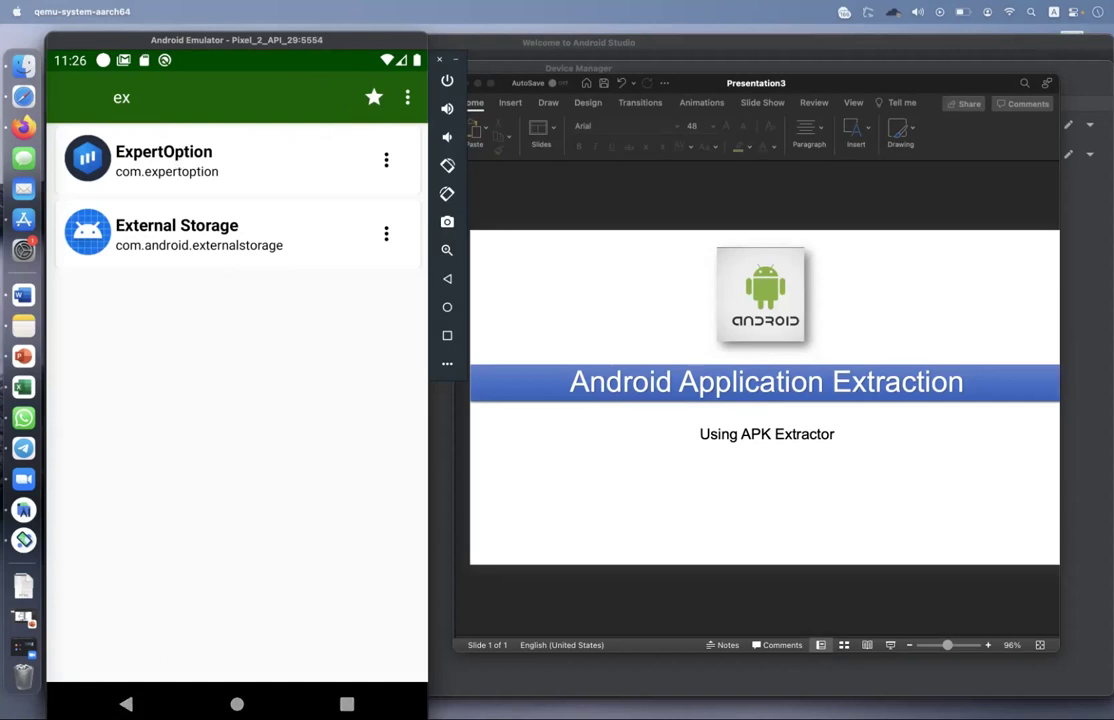
{"action": "left_click", "coordinate": [181, 172]}
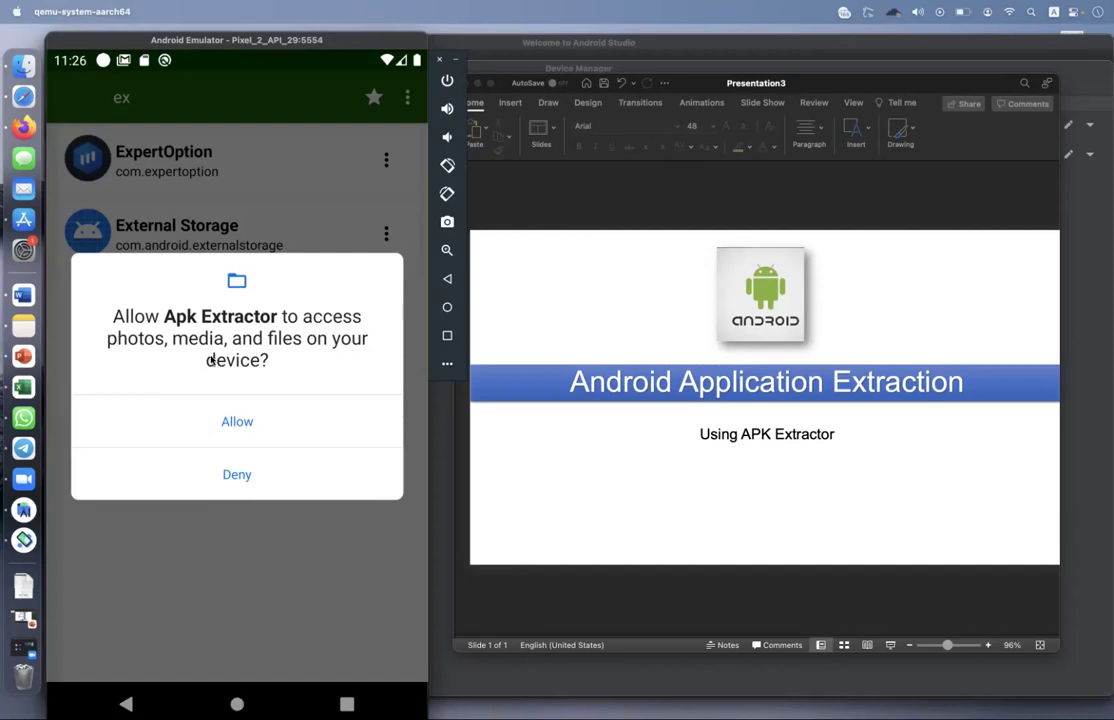
Extract the ExpertOption app with access to photos, media and files allowed, and return to the home screen.
{"action": "left_click", "coordinate": [238, 421]}
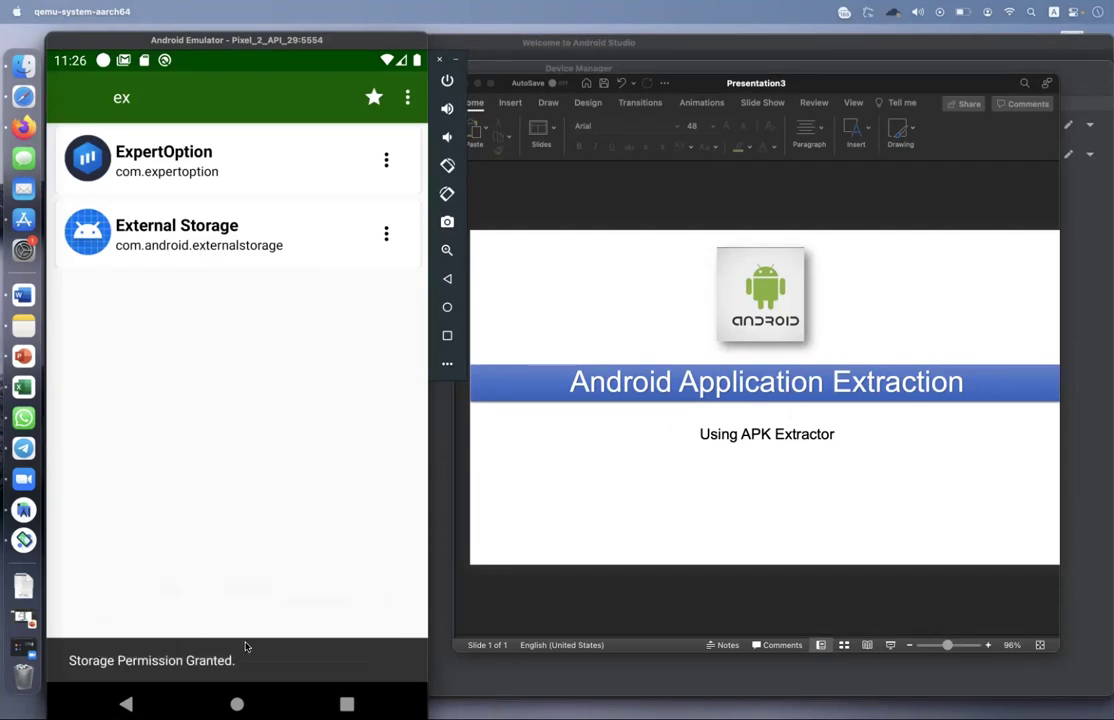
{"action": "left_click", "coordinate": [194, 158]}
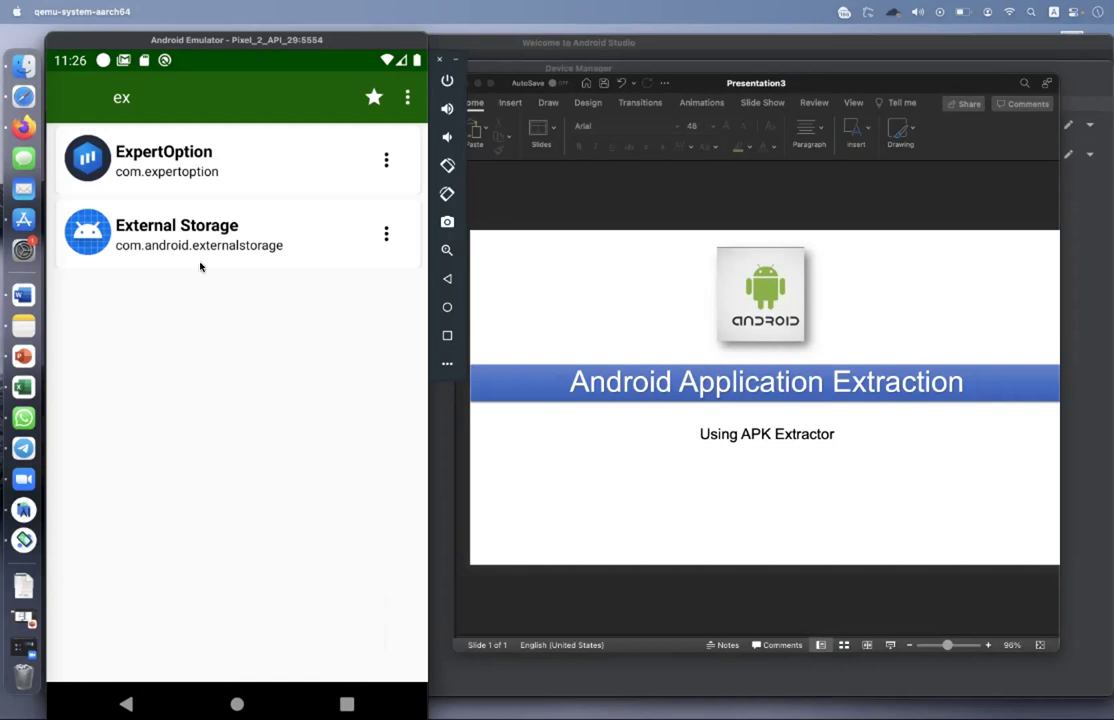
{"action": "left_click", "coordinate": [237, 162]}
{"action": "left_click", "coordinate": [237, 704]}
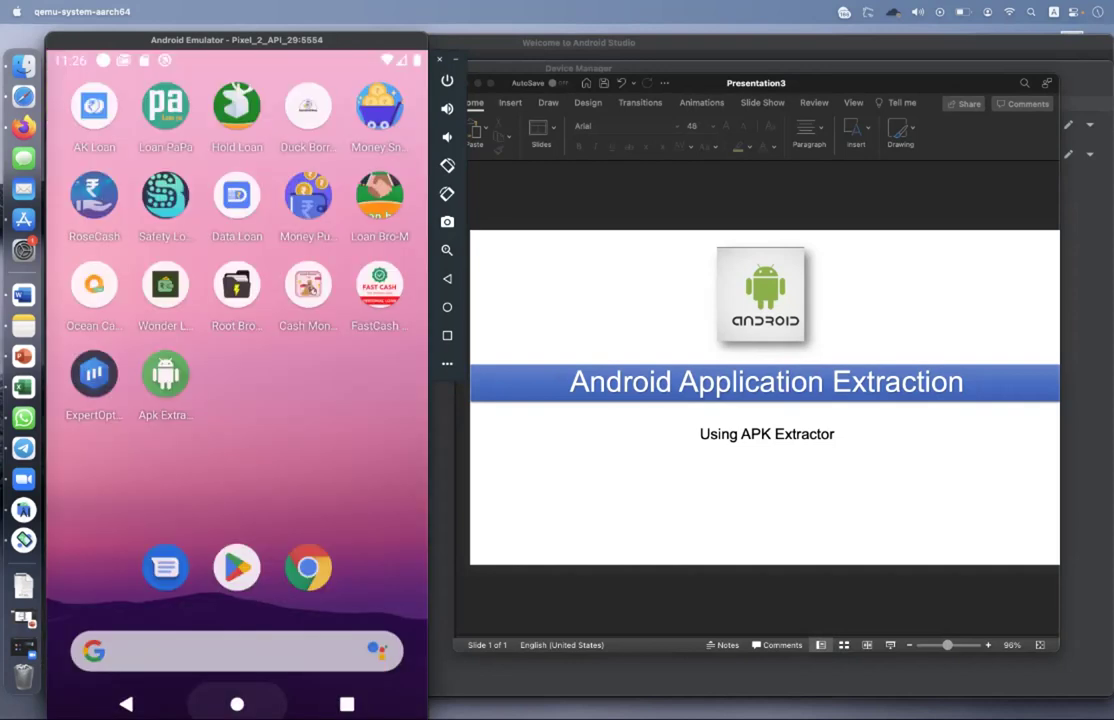
{"action": "left_click", "coordinate": [237, 566]}
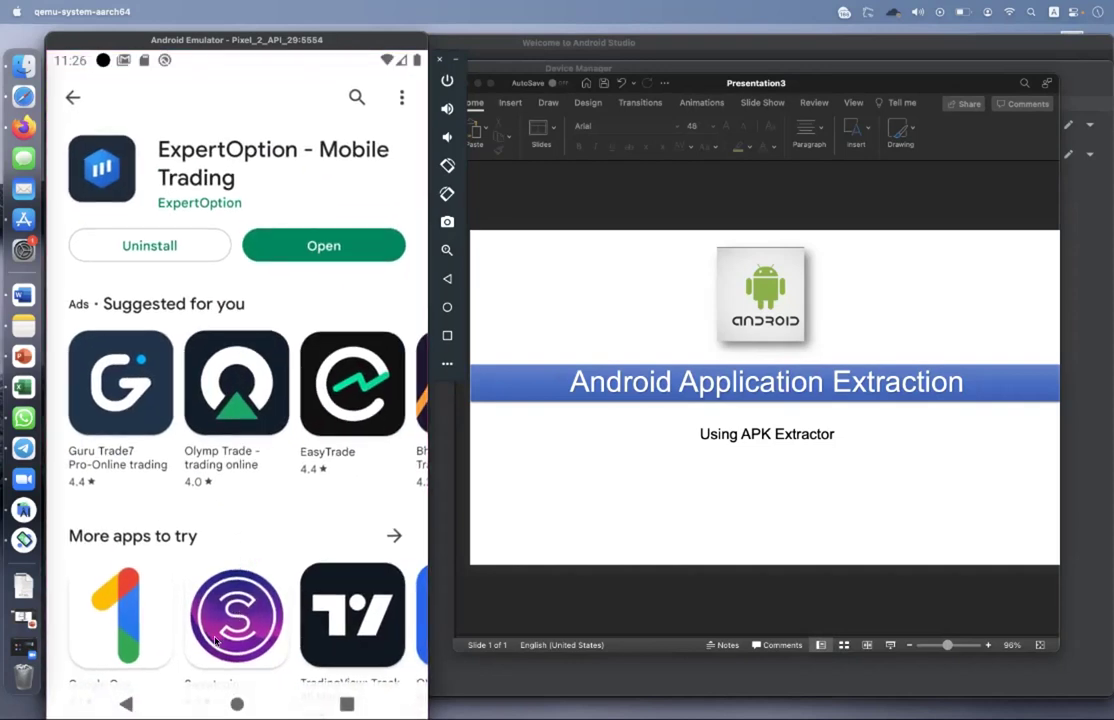
{"action": "key", "text": "Escape"}
{"action": "left_click", "coordinate": [237, 704]}
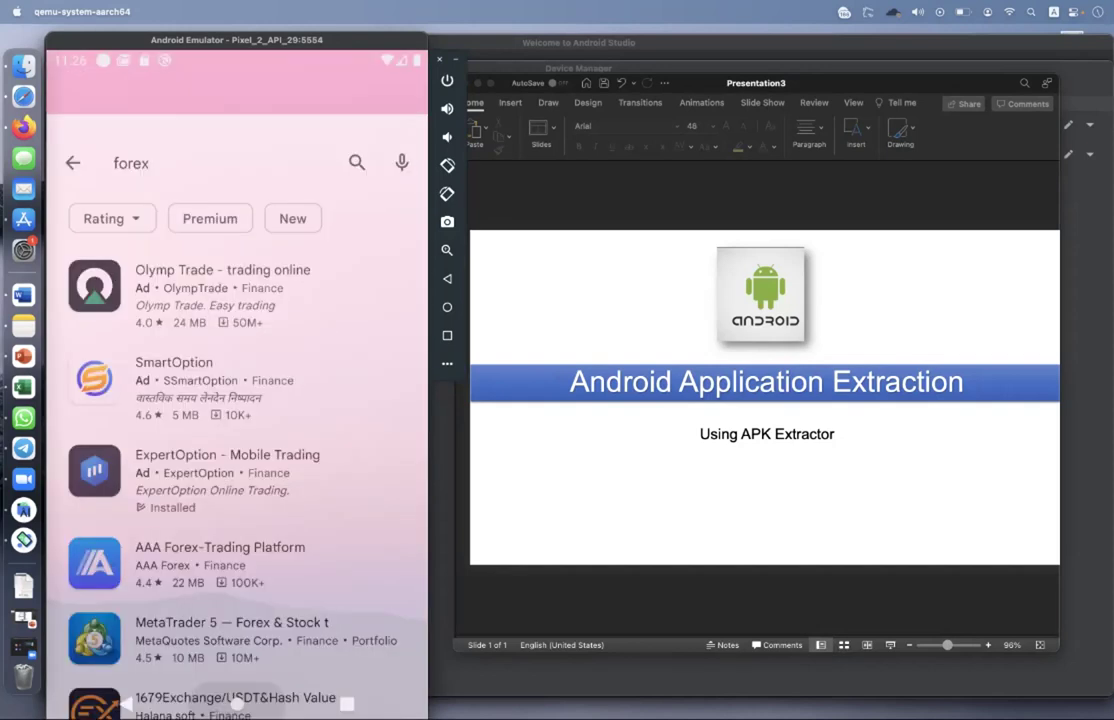
Search the device's apps for "file" and open the Files app.
{"action": "left_click_drag", "start_coordinate": [343, 450], "coordinate": [241, 104]}
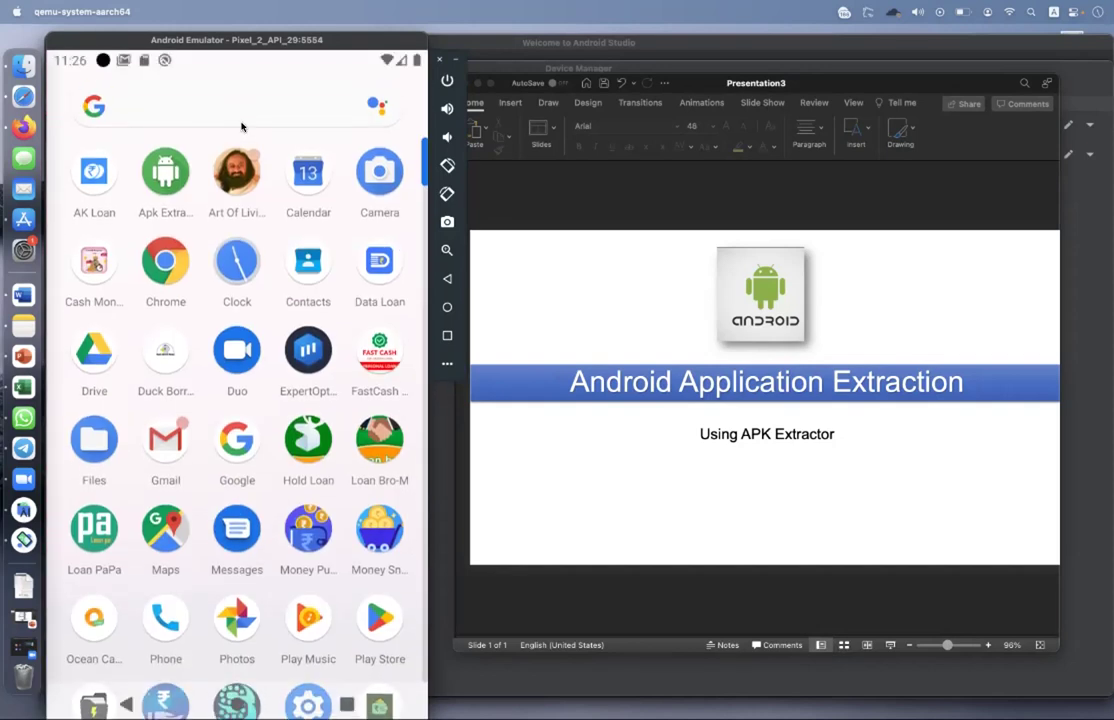
{"action": "scroll", "coordinate": [241, 126], "scroll_direction": "down", "scroll_amount": 5}
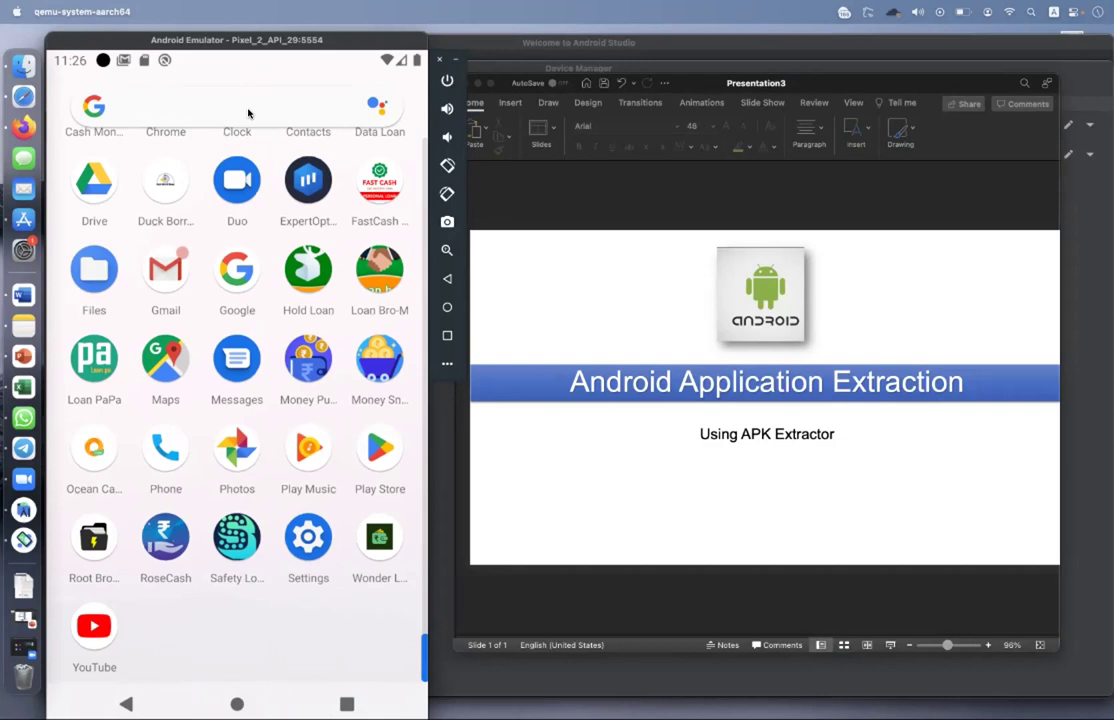
{"action": "left_click", "coordinate": [248, 110]}
{"action": "type", "text": "file"}
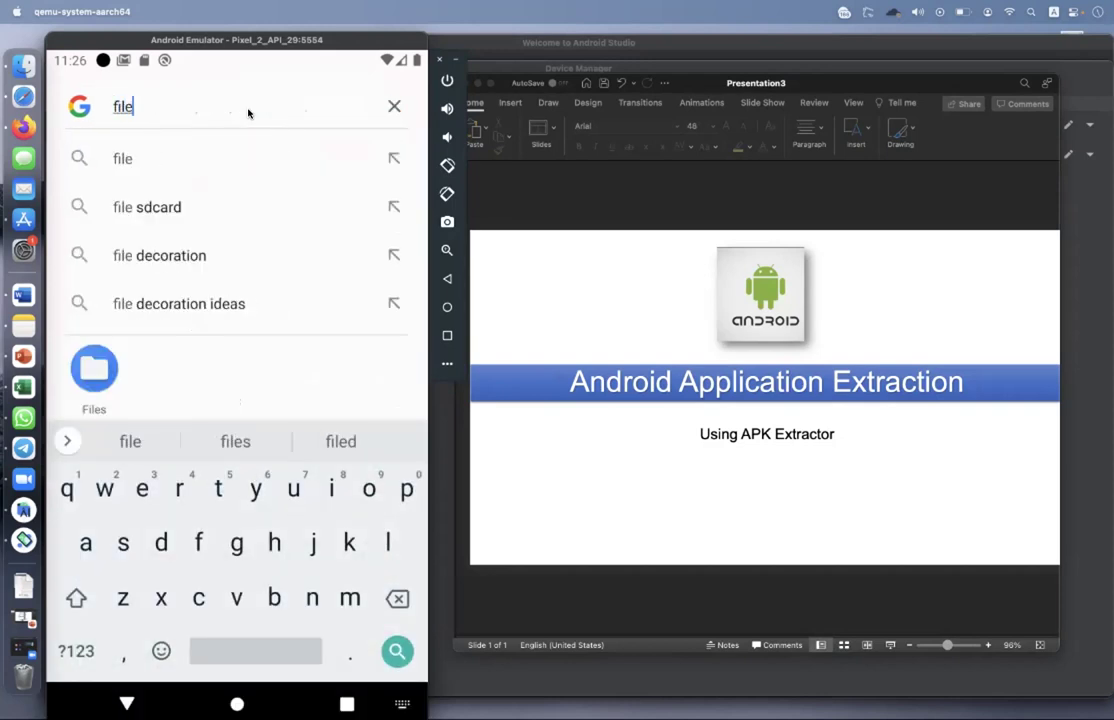
{"action": "left_click", "coordinate": [90, 369]}
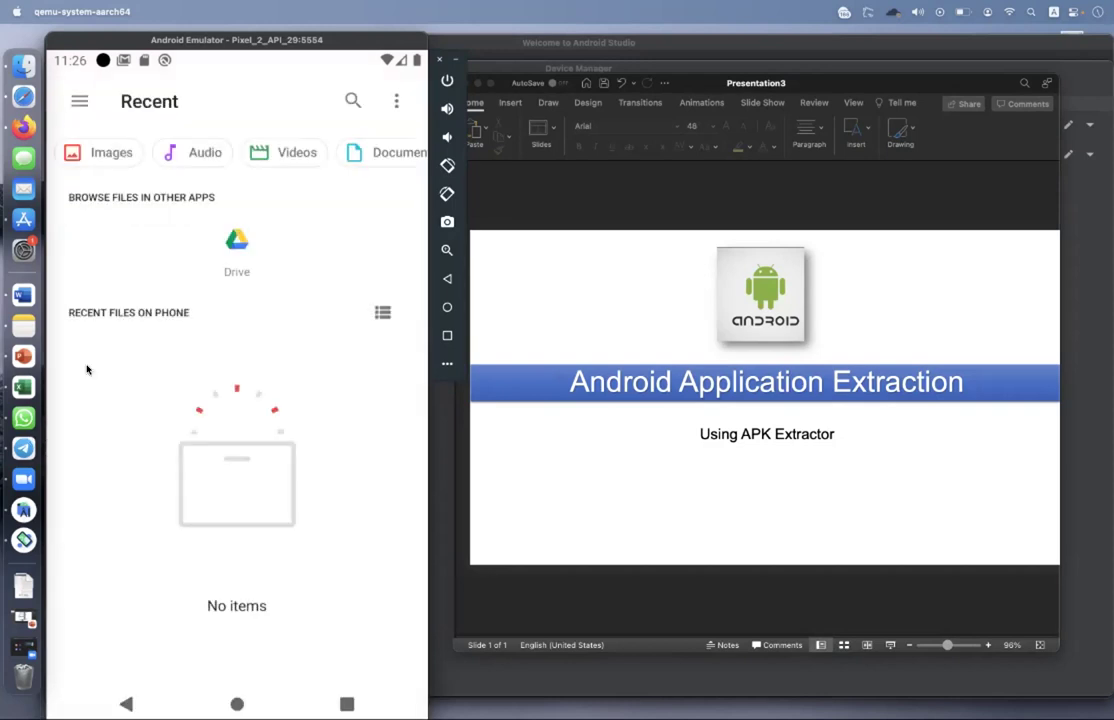
Examine the storage locations offered in the Files app and go back to the home screen.
{"action": "left_click", "coordinate": [76, 97]}
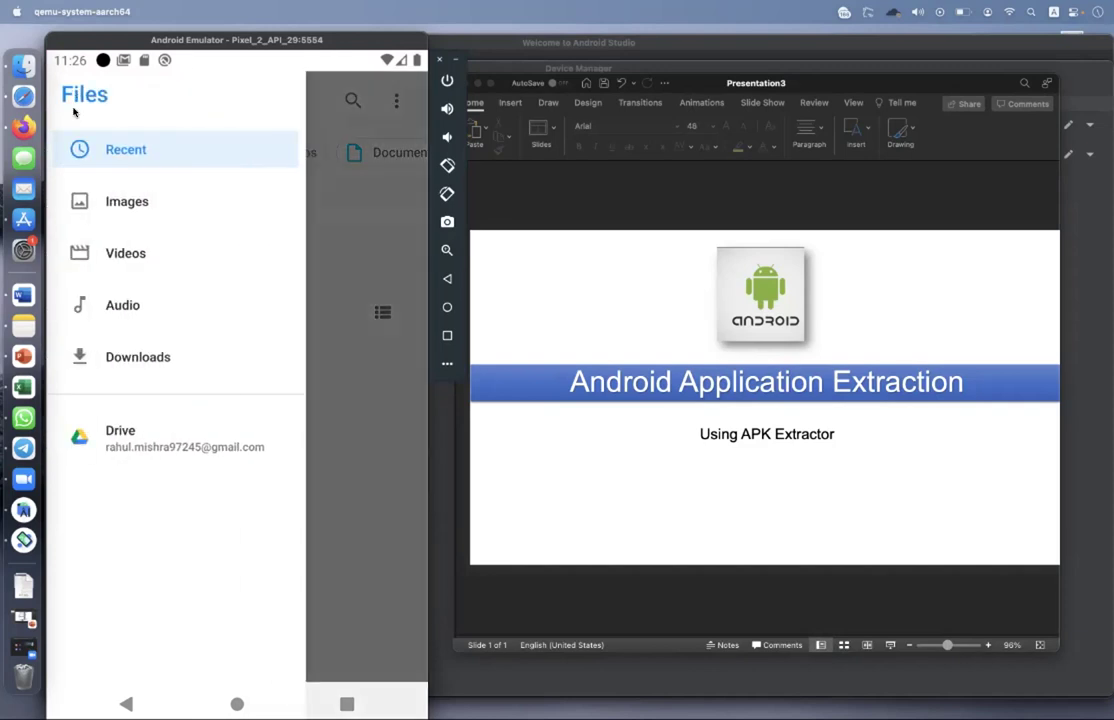
{"action": "left_click", "coordinate": [345, 378]}
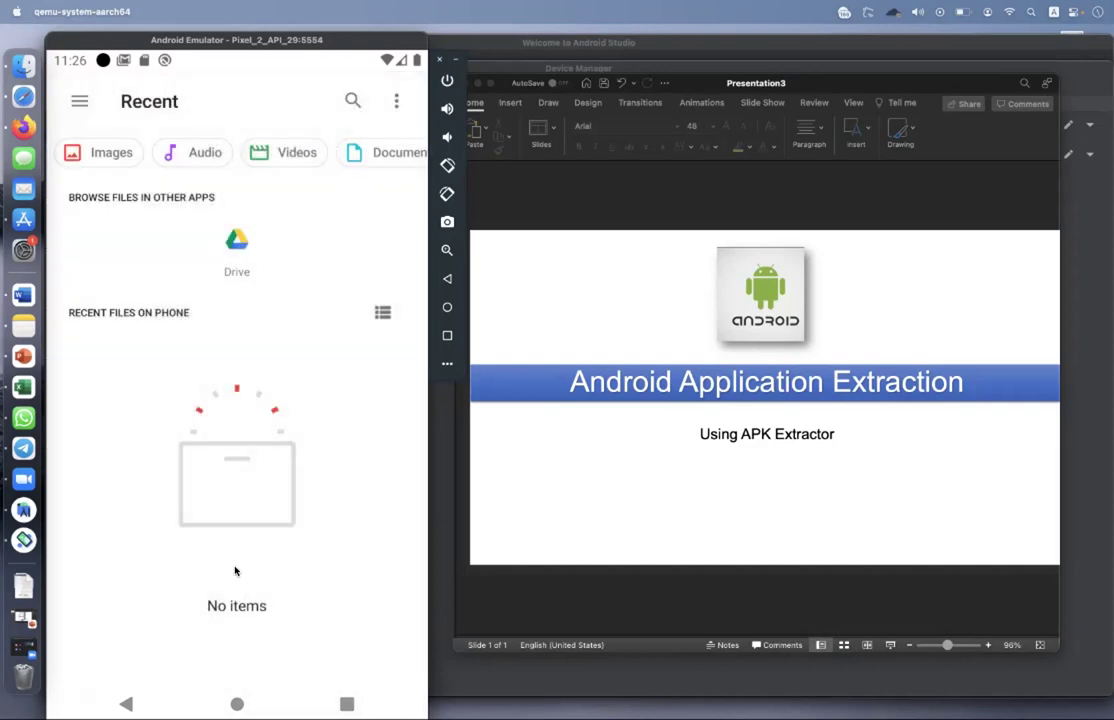
{"action": "left_click", "coordinate": [237, 702]}
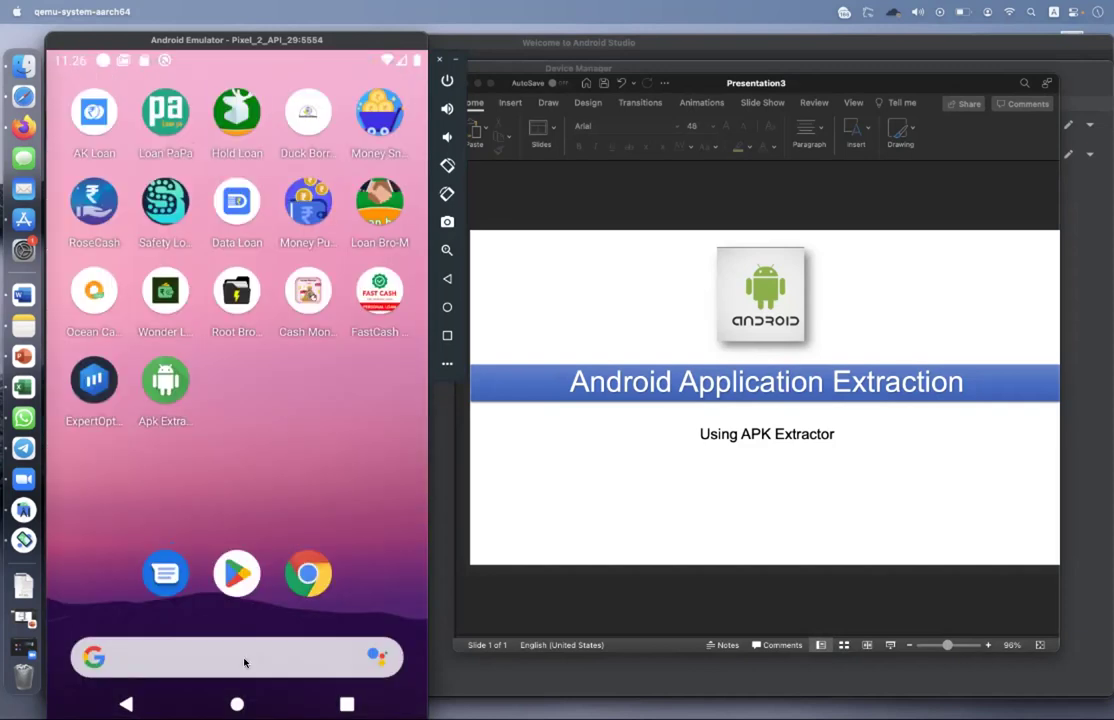
Search Google for "virustotal" from the home screen and open the VirusTotal website.
{"action": "left_click", "coordinate": [237, 672]}
{"action": "type", "text": "v"}
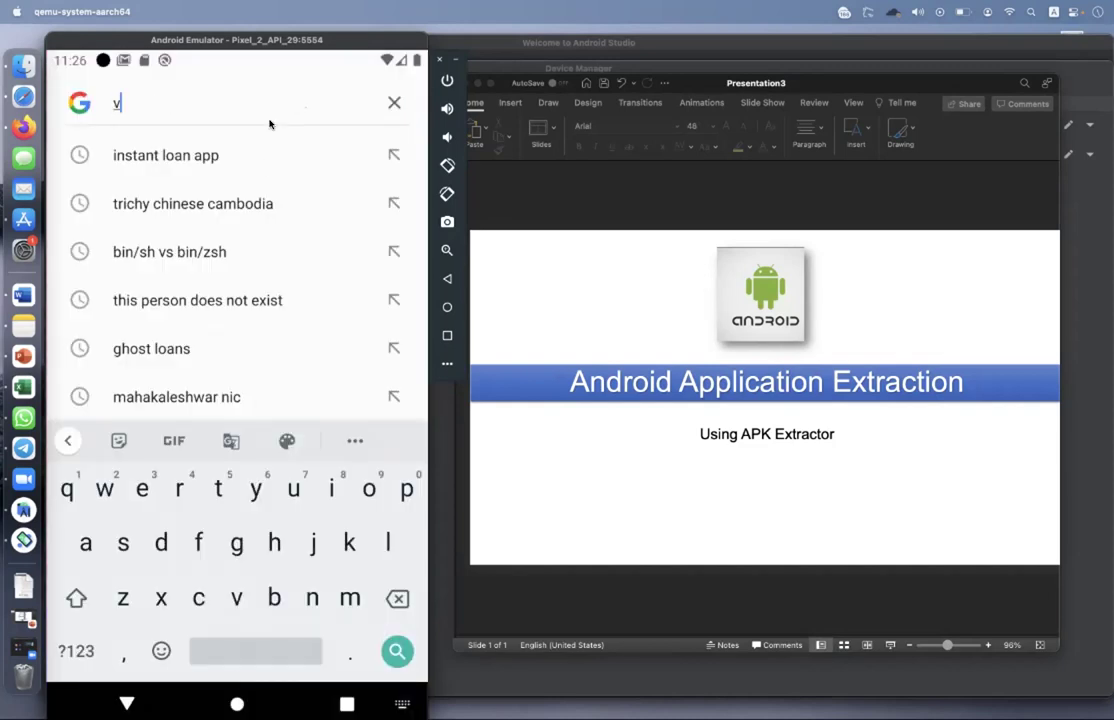
{"action": "type", "text": "irusotal"}
{"action": "key", "text": "BackSpace"}
{"action": "key", "text": "BackSpace"}
{"action": "key", "text": "BackSpace"}
{"action": "key", "text": "BackSpace"}
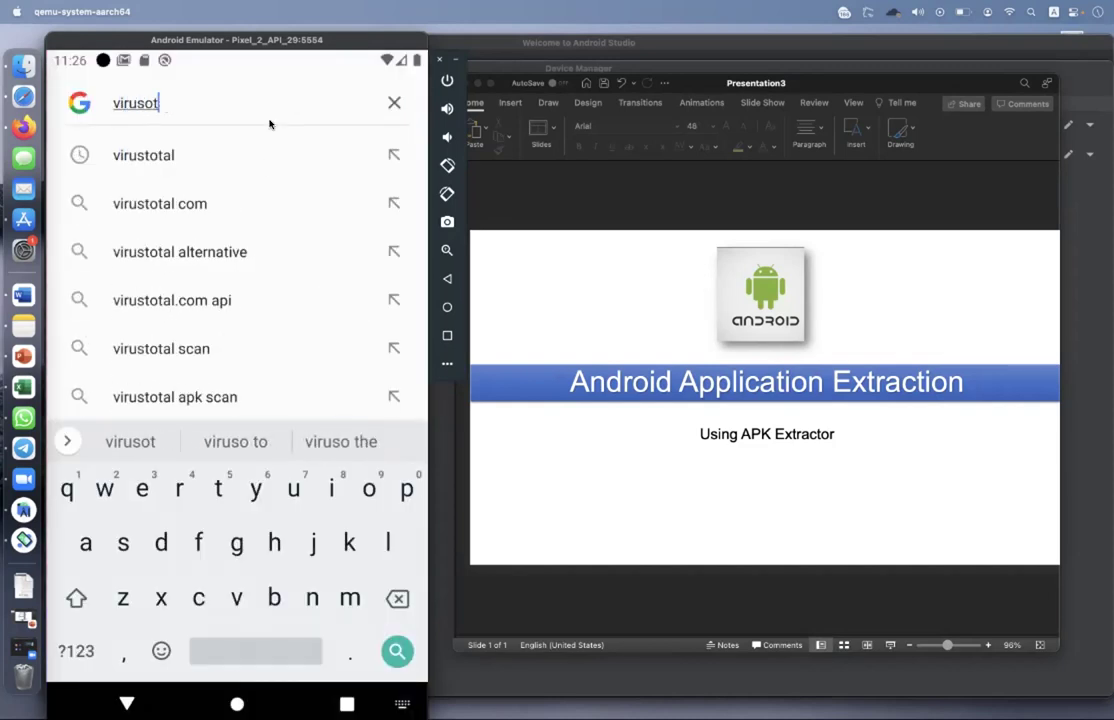
{"action": "type", "text": "total"}
{"action": "key", "text": "Return"}
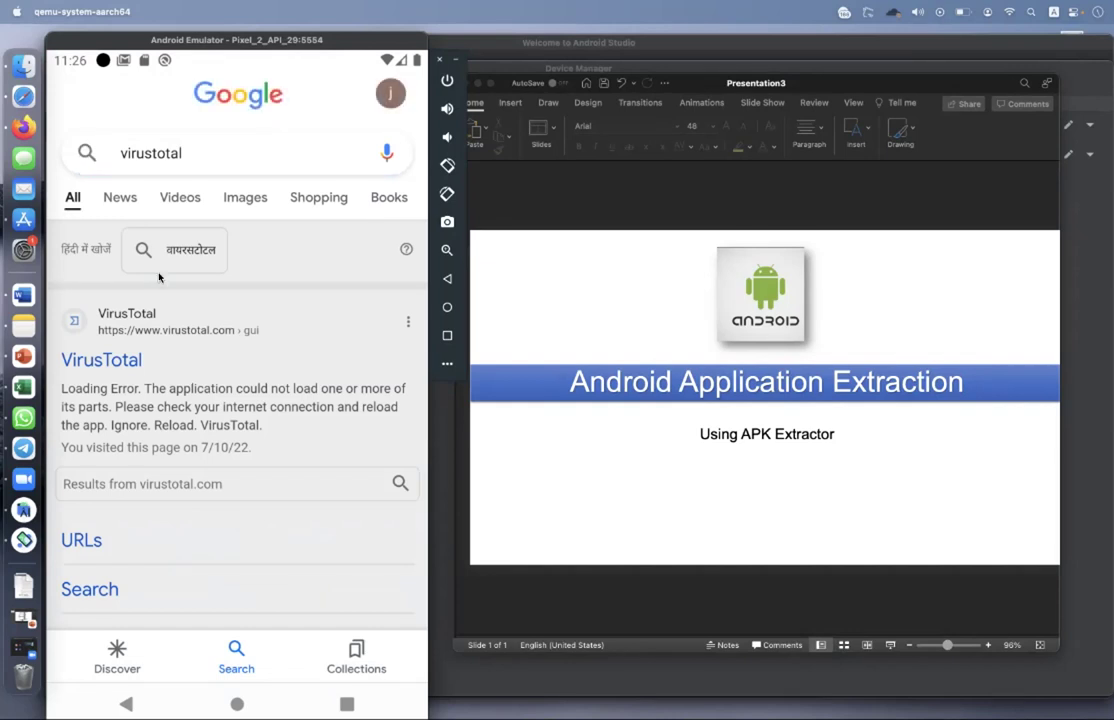
{"action": "left_click", "coordinate": [108, 373]}
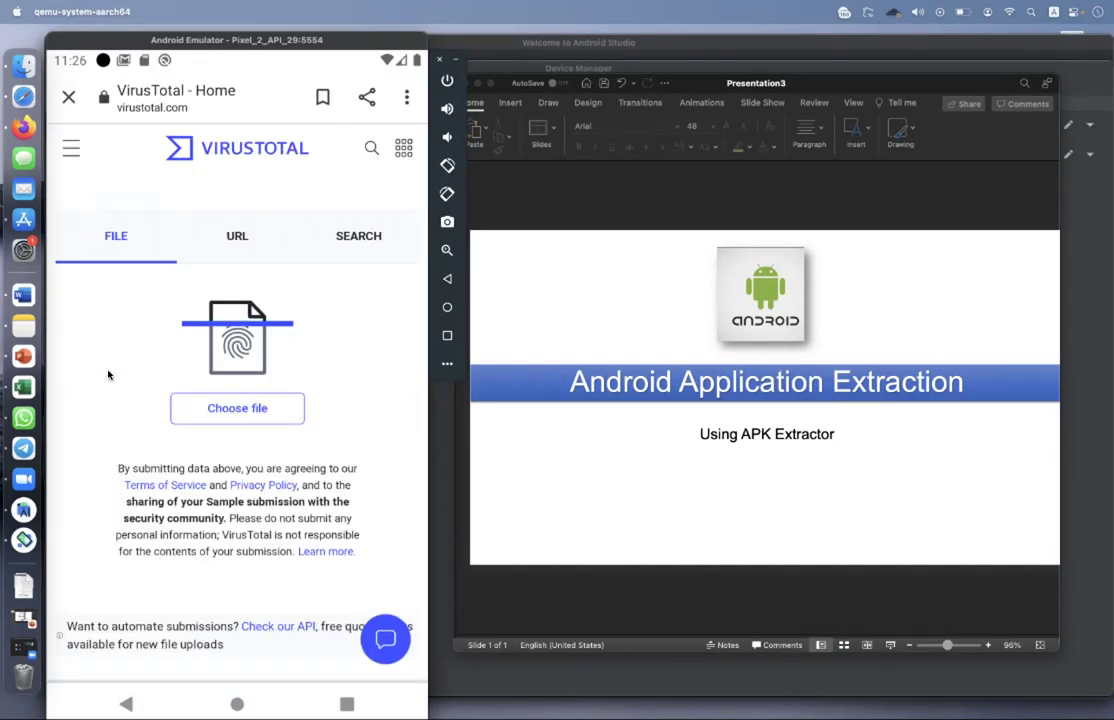
Start choosing a file on VirusTotal with camera access allowed, and browse for it with Root Browser, dismissing its promotional pop-up.
{"action": "left_click", "coordinate": [236, 408]}
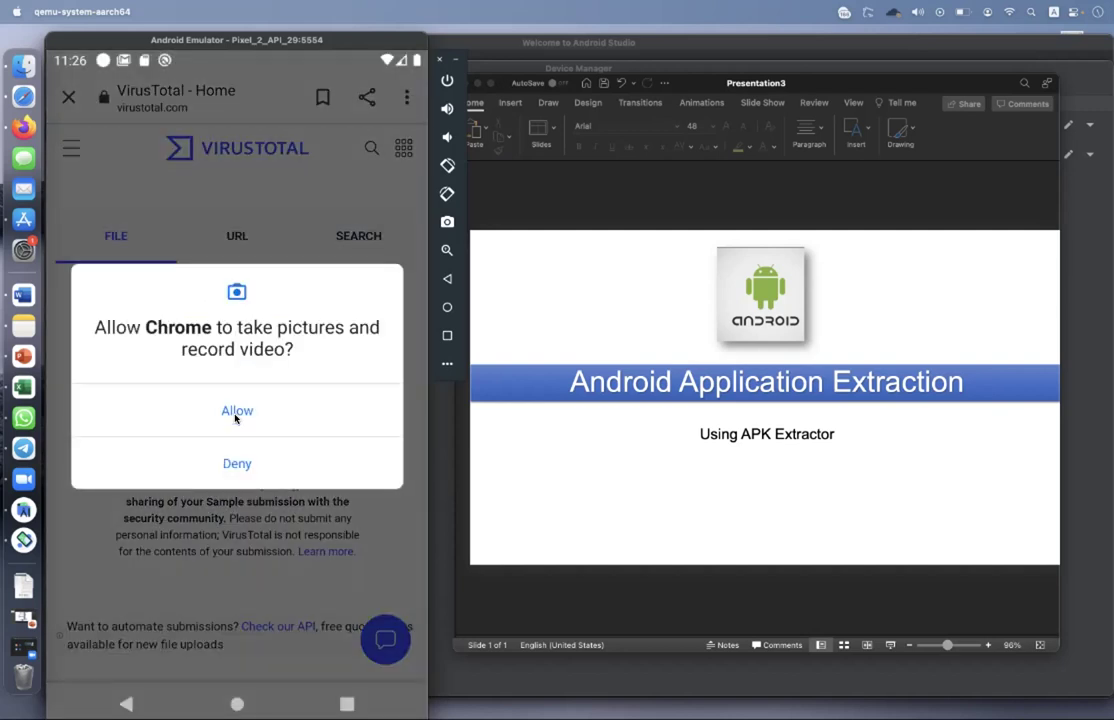
{"action": "left_click", "coordinate": [236, 418]}
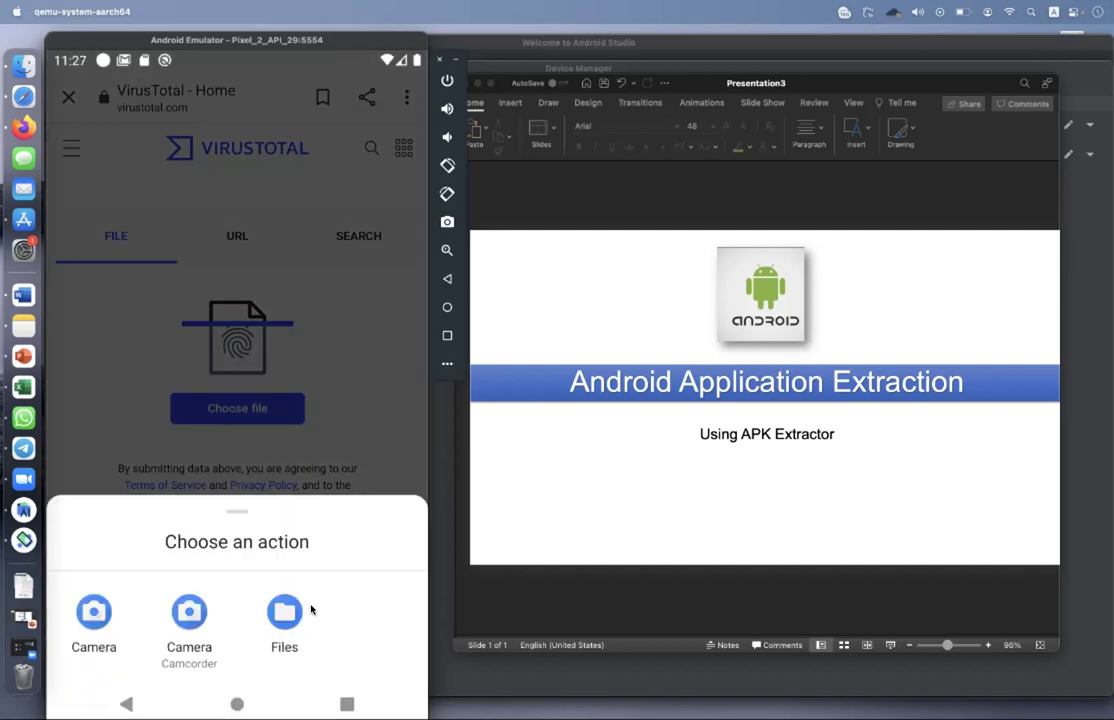
{"action": "left_click", "coordinate": [274, 626]}
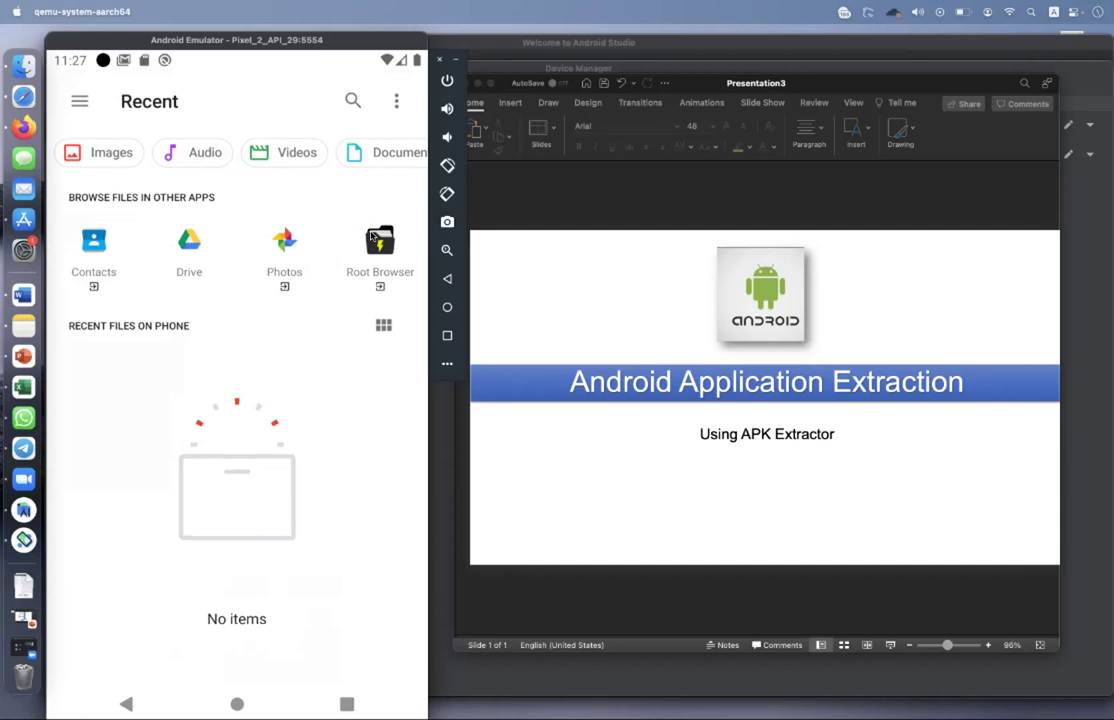
{"action": "left_click", "coordinate": [370, 236]}
{"action": "left_click", "coordinate": [238, 427]}
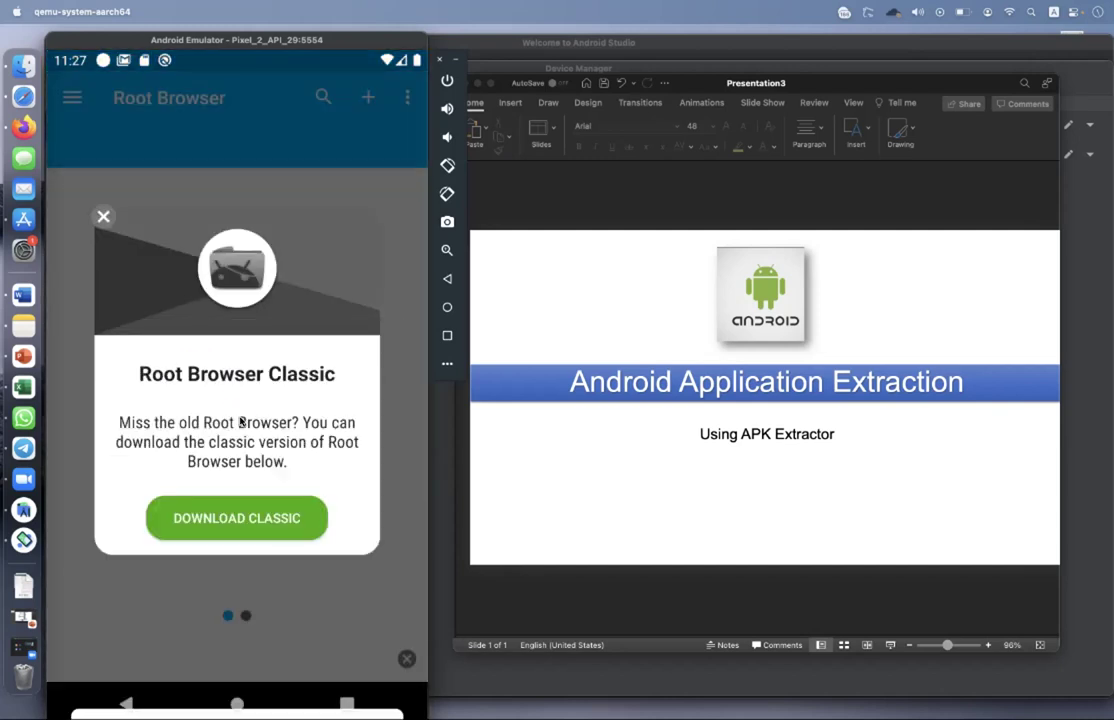
{"action": "left_click", "coordinate": [103, 217]}
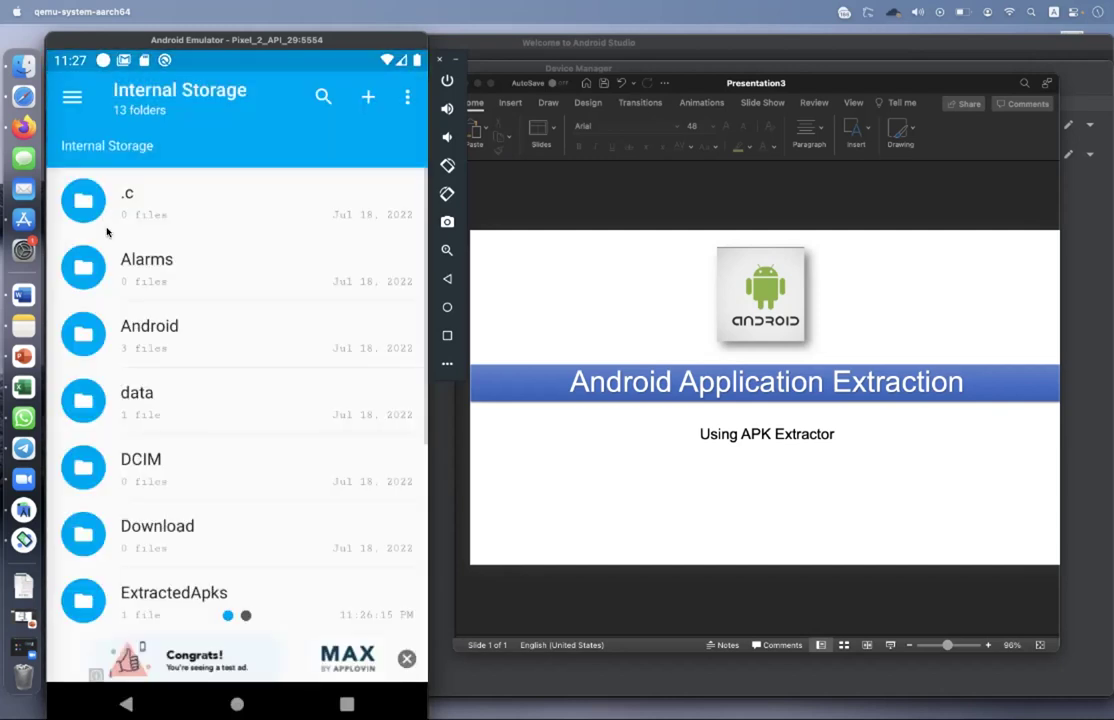
Choose ExpertOption_base.apk from ExtractedApks/ExpertOption_com.expertoption, closing the ads on the way, and confirm its upload to VirusTotal.
{"action": "left_click_drag", "start_coordinate": [199, 481], "coordinate": [274, 189]}
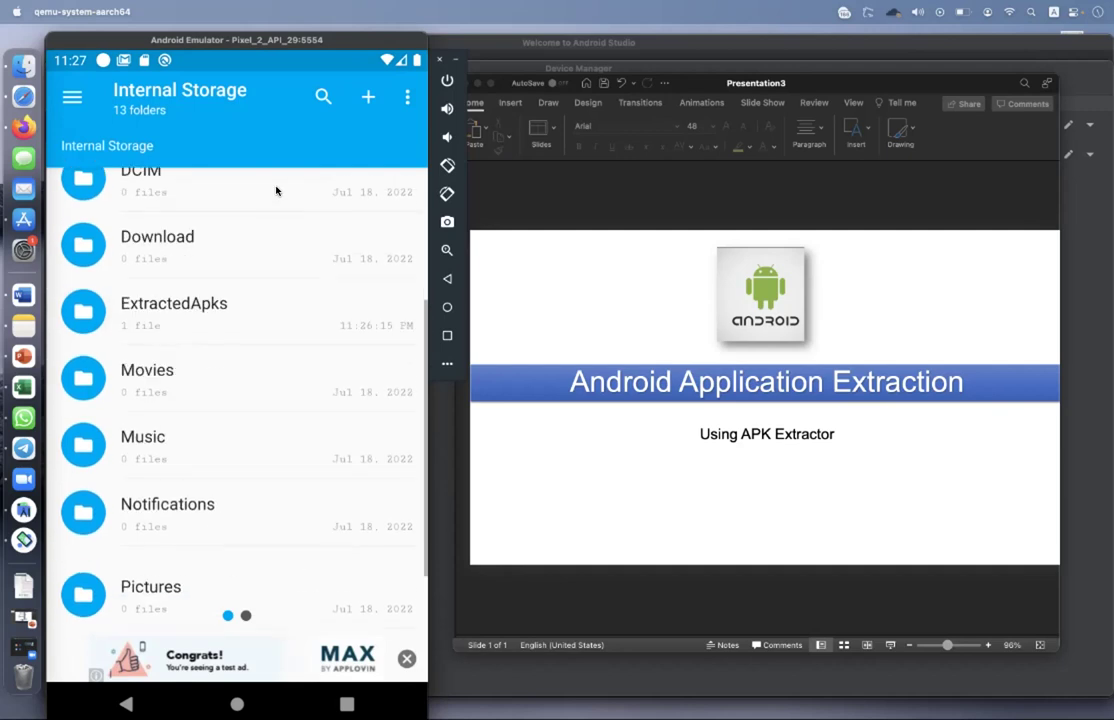
{"action": "left_click", "coordinate": [201, 316]}
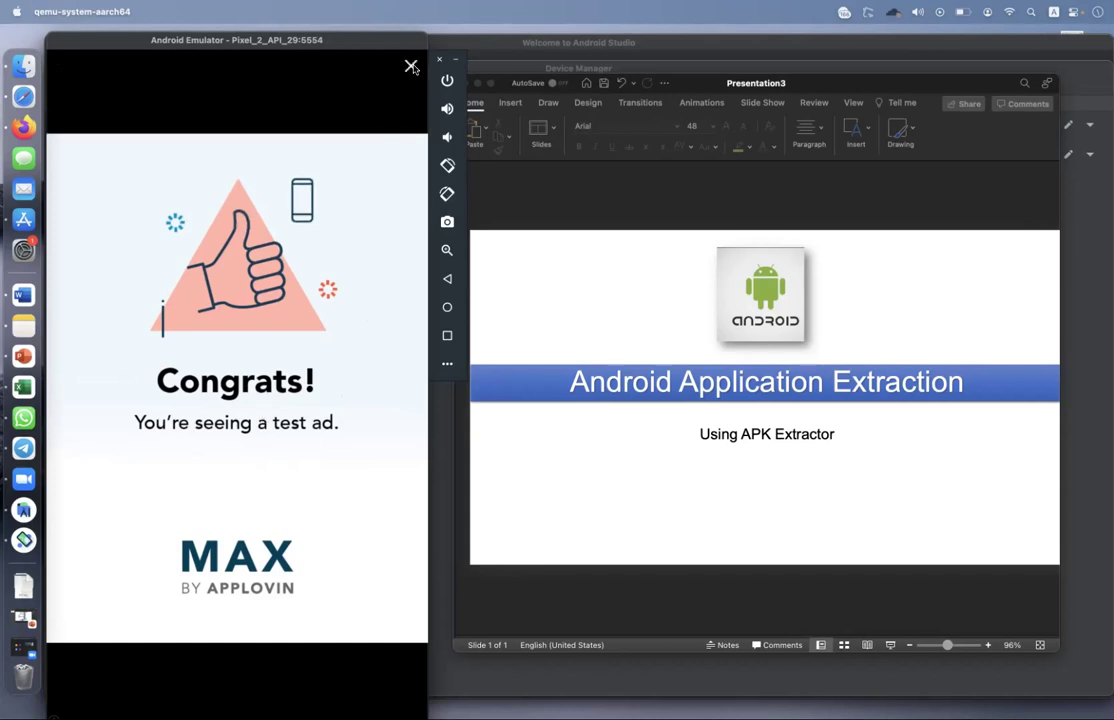
{"action": "left_click", "coordinate": [411, 67]}
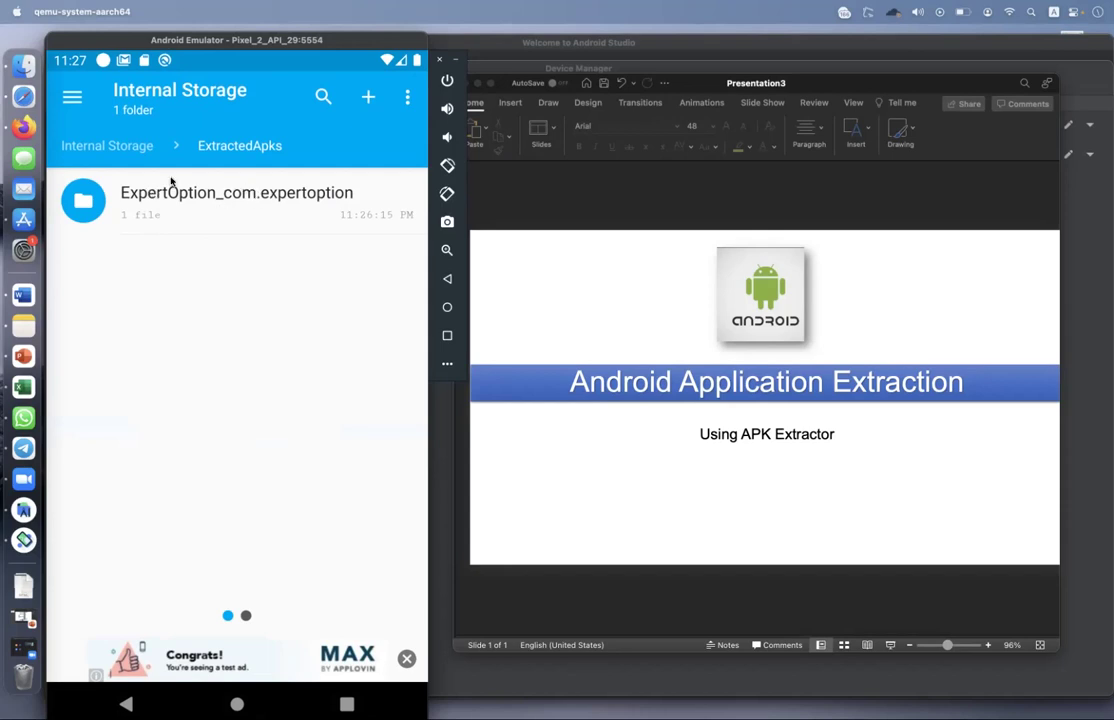
{"action": "left_click", "coordinate": [234, 208]}
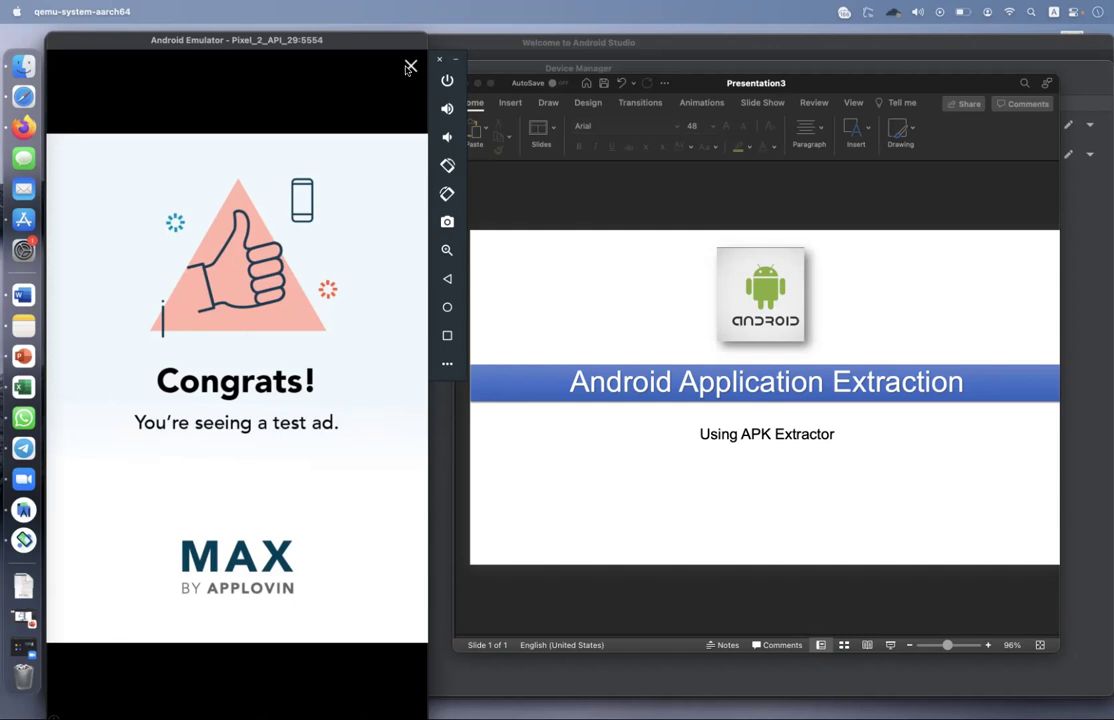
{"action": "left_click", "coordinate": [406, 68]}
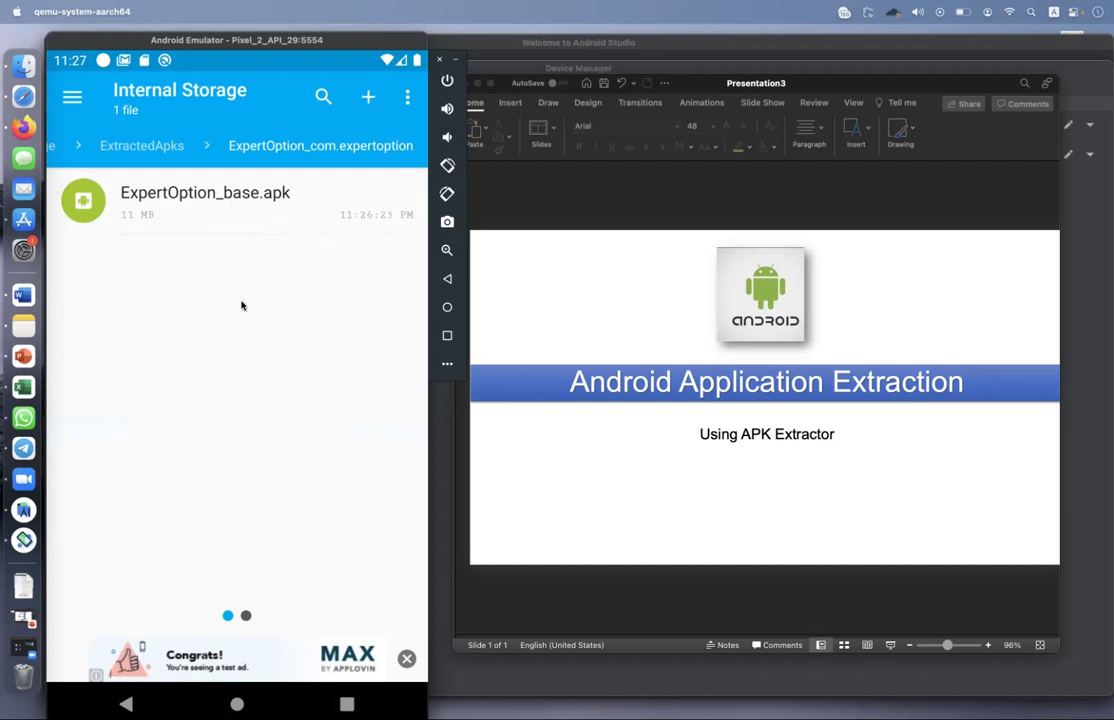
{"action": "left_click", "coordinate": [196, 210]}
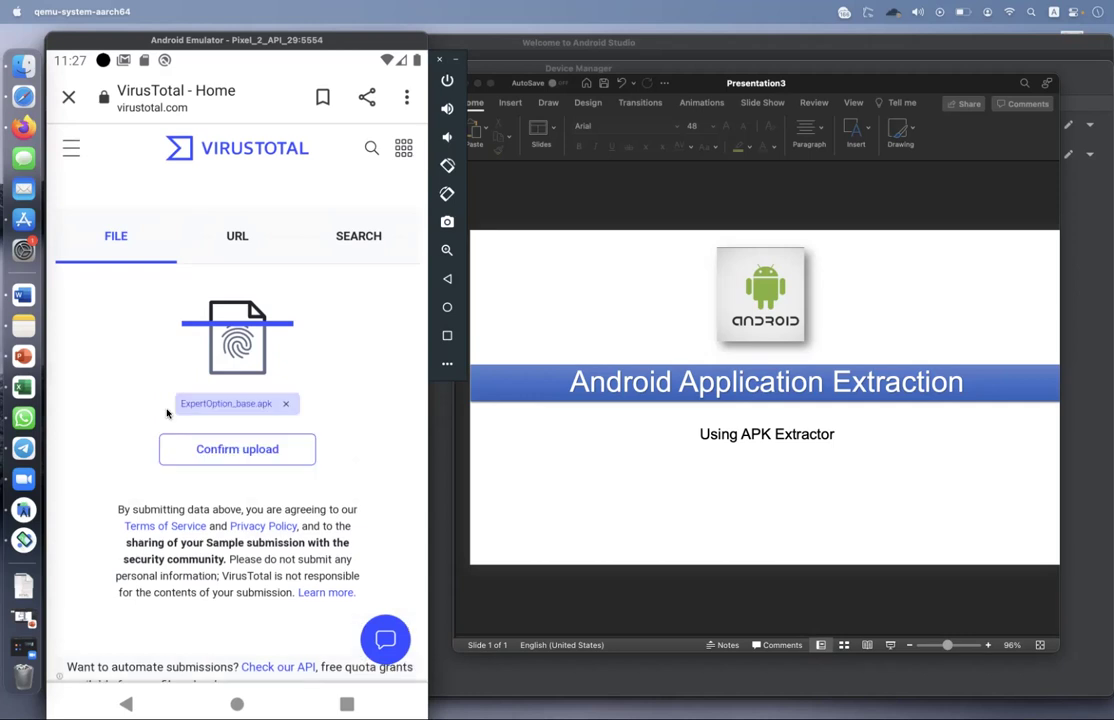
{"action": "left_click", "coordinate": [252, 456]}
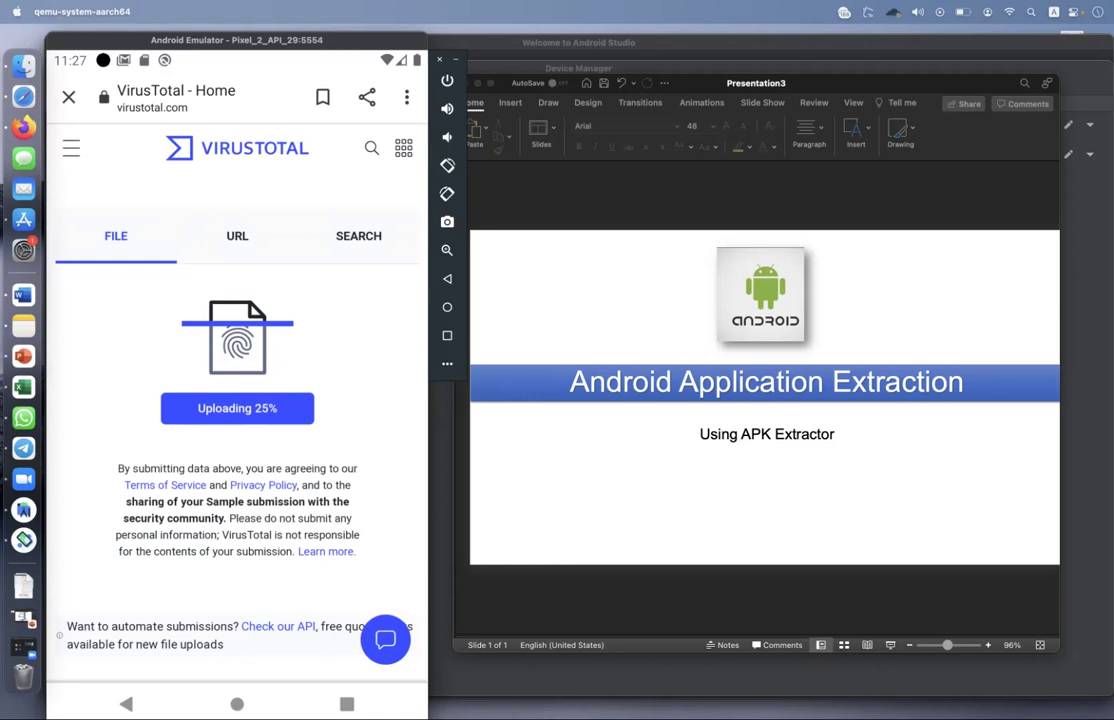
Switch to the Play Store and install Olymp Trade - trading online from the forex search results.
{"action": "key", "text": "super+o"}
{"action": "left_click_drag", "start_coordinate": [341, 392], "coordinate": [396, 395]}
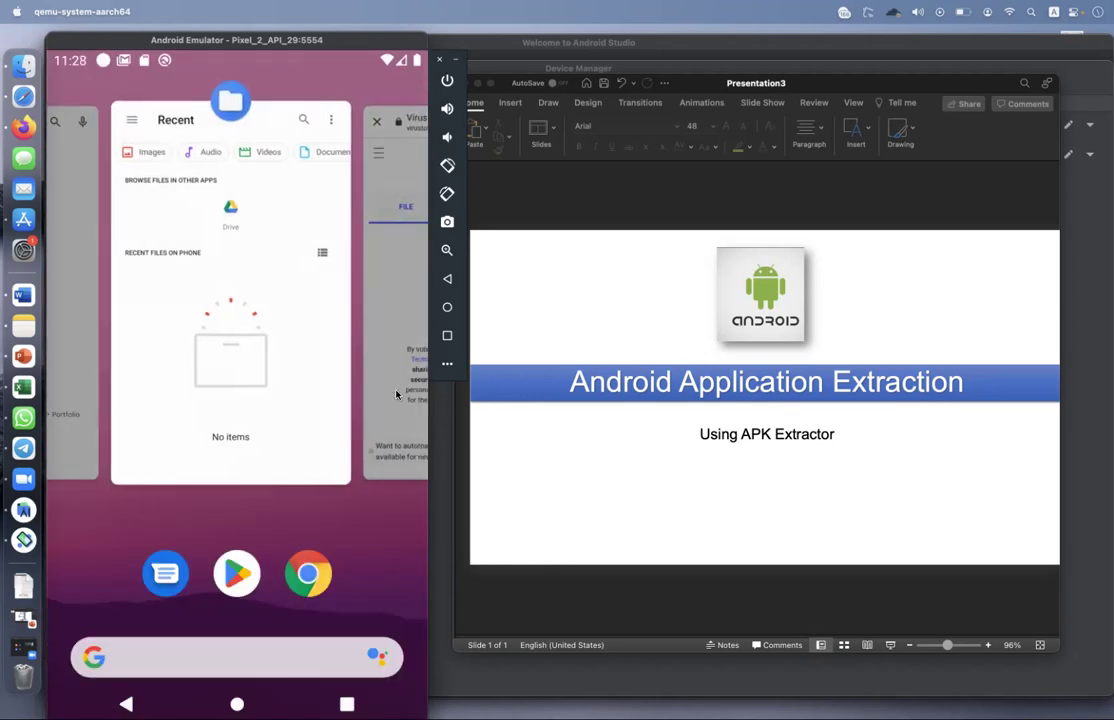
{"action": "left_click", "coordinate": [237, 572]}
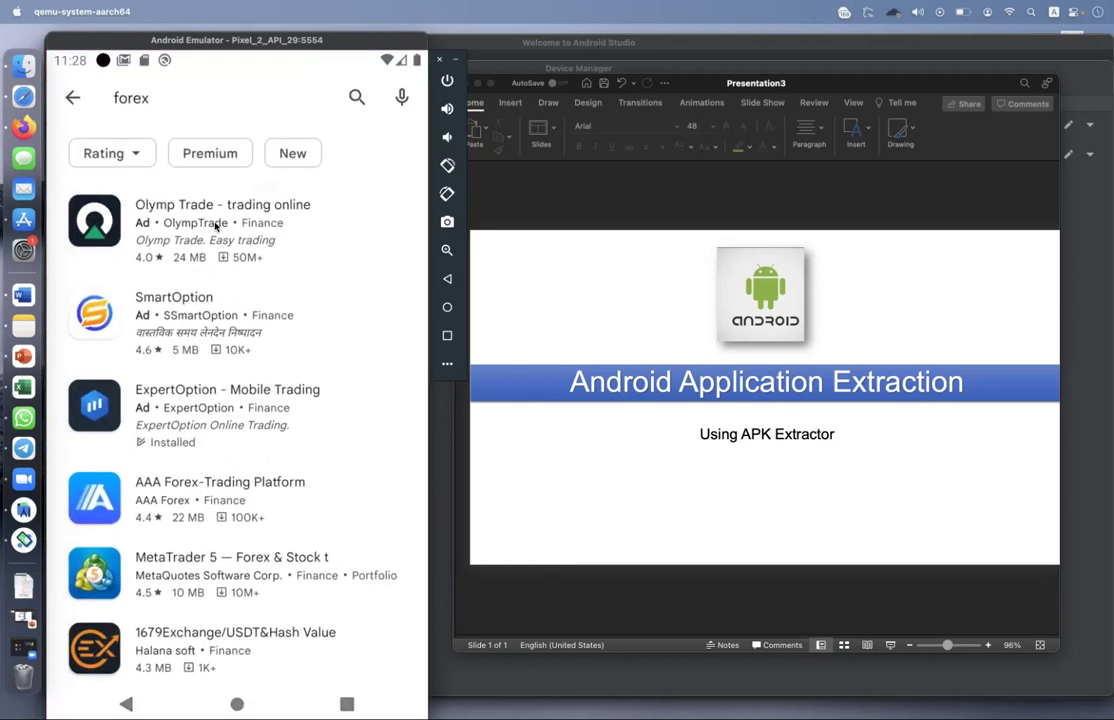
{"action": "left_click", "coordinate": [215, 226]}
{"action": "left_click", "coordinate": [254, 316]}
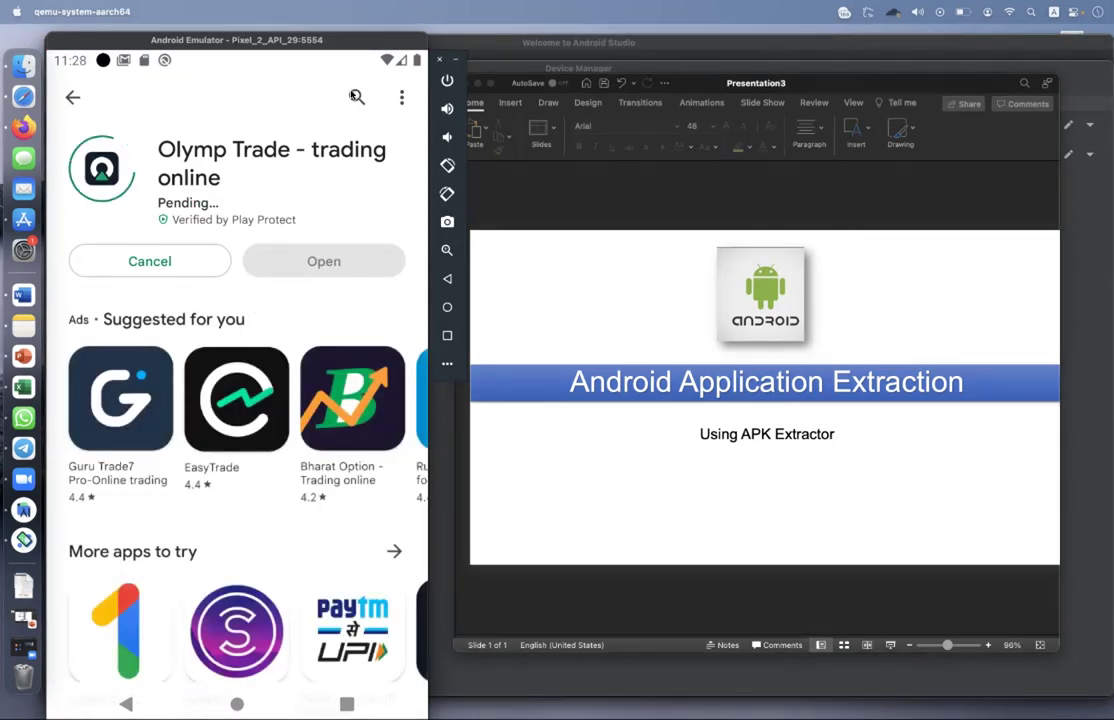
Open Apk Extractor through a Play Store search for "apk extractor" and extract the AK Loan app from the unfiltered list.
{"action": "left_click", "coordinate": [357, 96]}
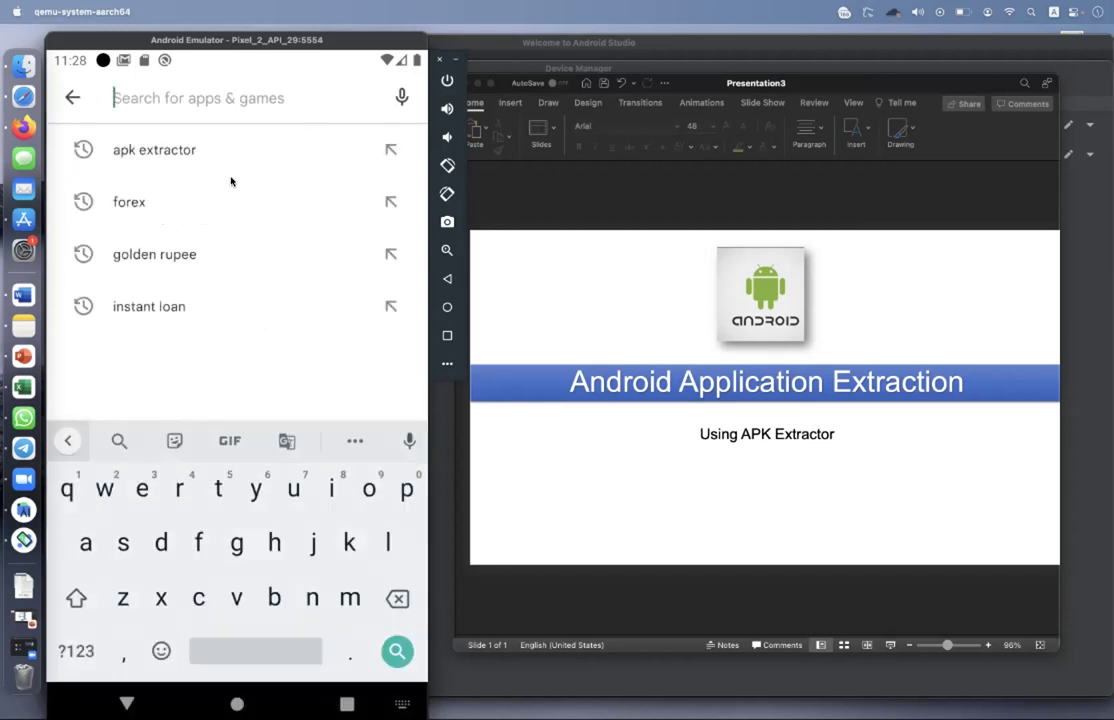
{"action": "left_click", "coordinate": [190, 150]}
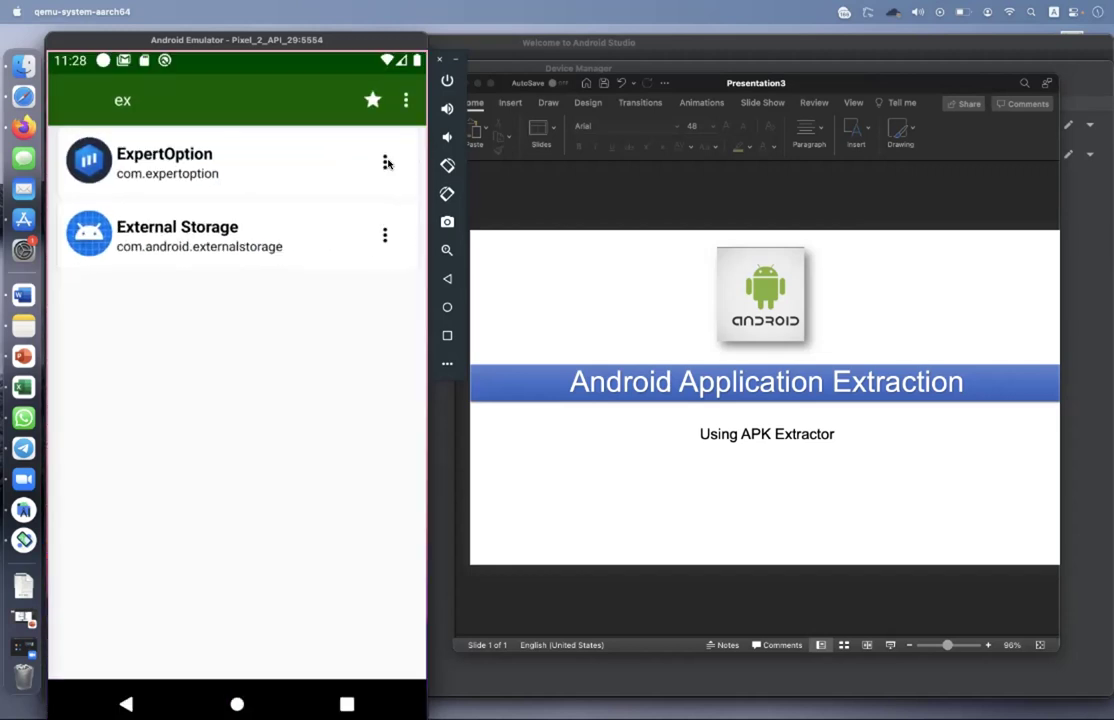
{"action": "left_click", "coordinate": [250, 93]}
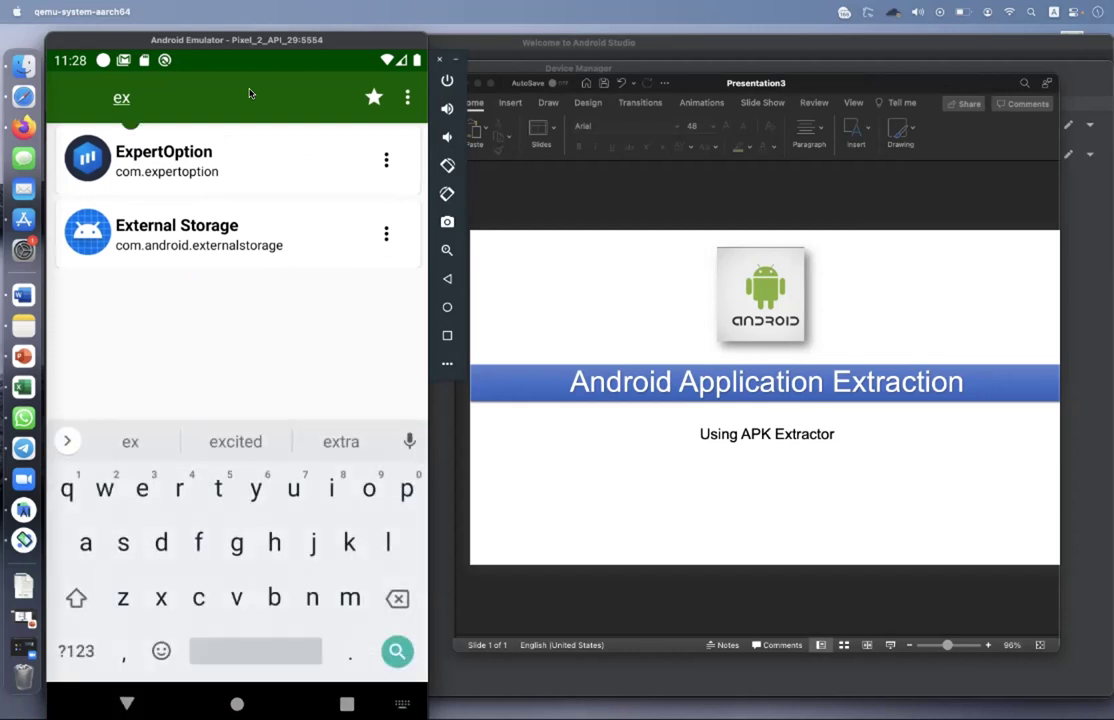
{"action": "key", "text": "BackSpace"}
{"action": "key", "text": "BackSpace"}
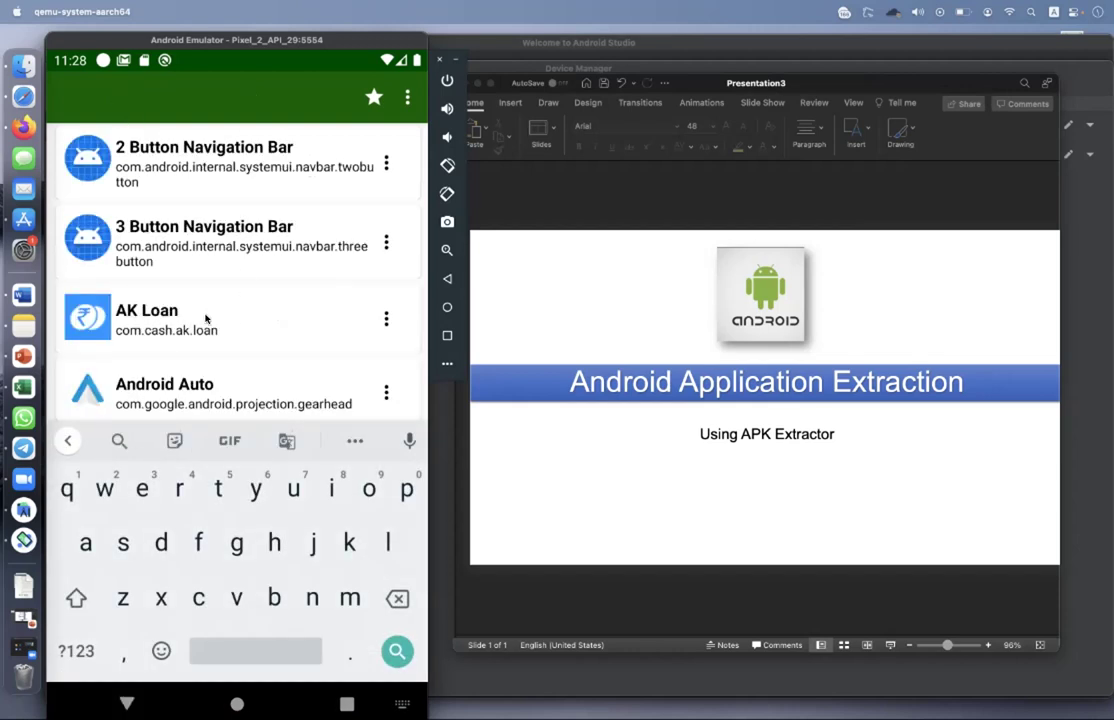
{"action": "left_click", "coordinate": [205, 318]}
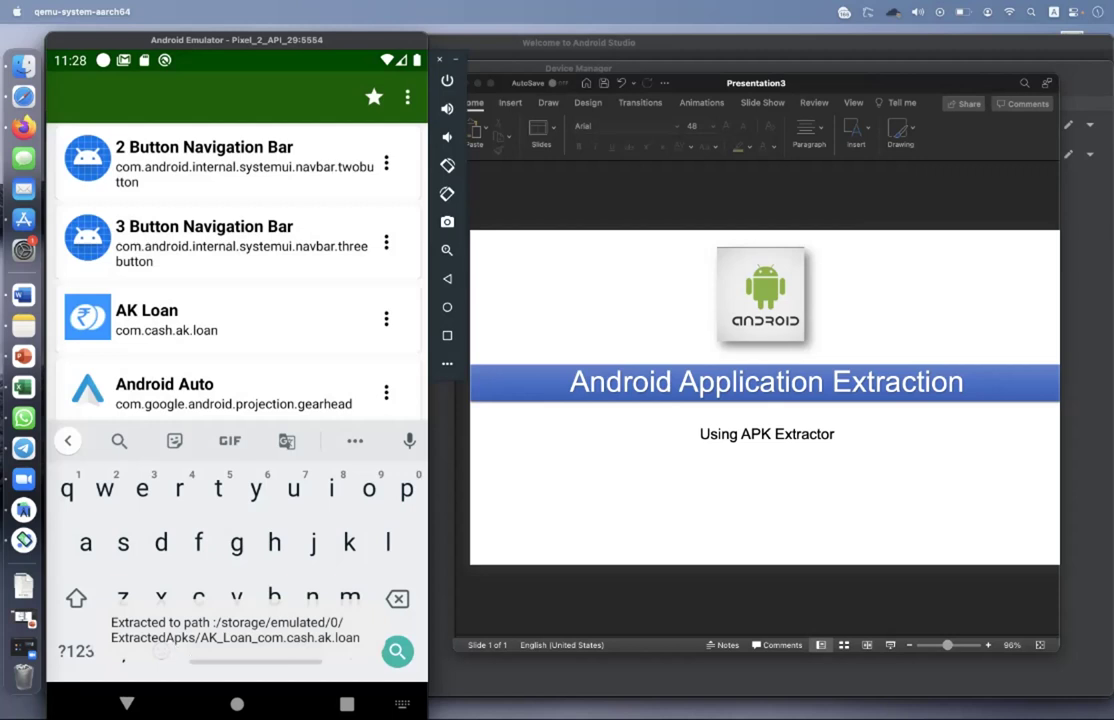
Return to the VirusTotal page among the recent apps and check the Summary and Detection views of the file analysis.
{"action": "left_click", "coordinate": [346, 704]}
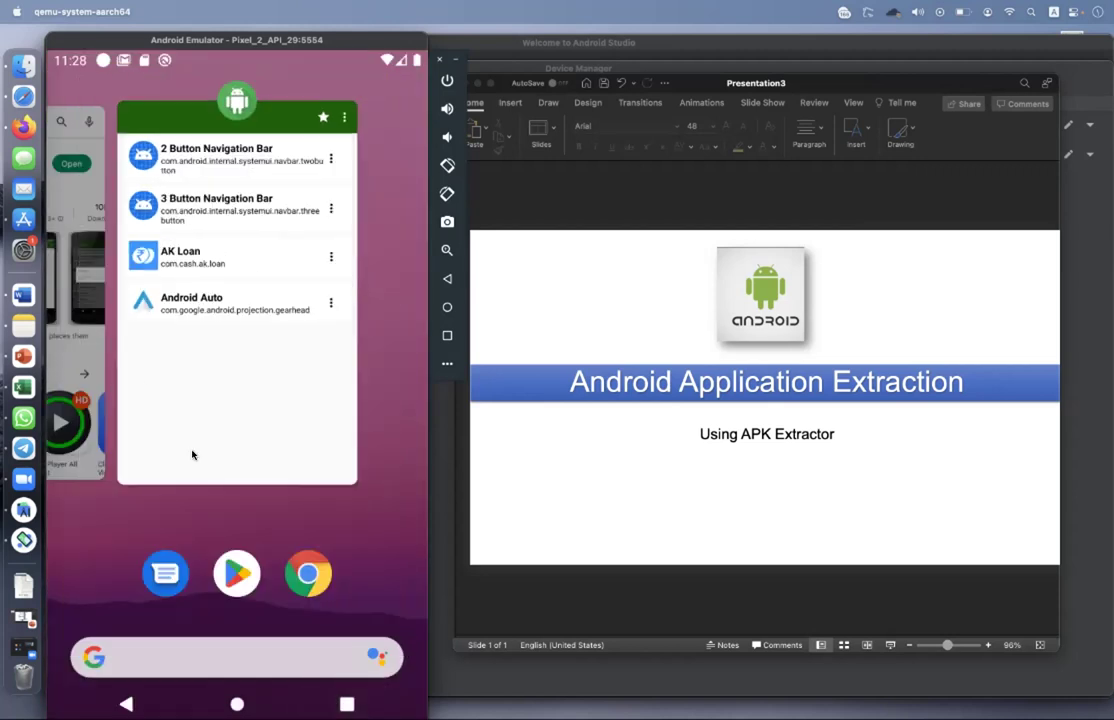
{"action": "left_click_drag", "start_coordinate": [159, 455], "coordinate": [378, 378]}
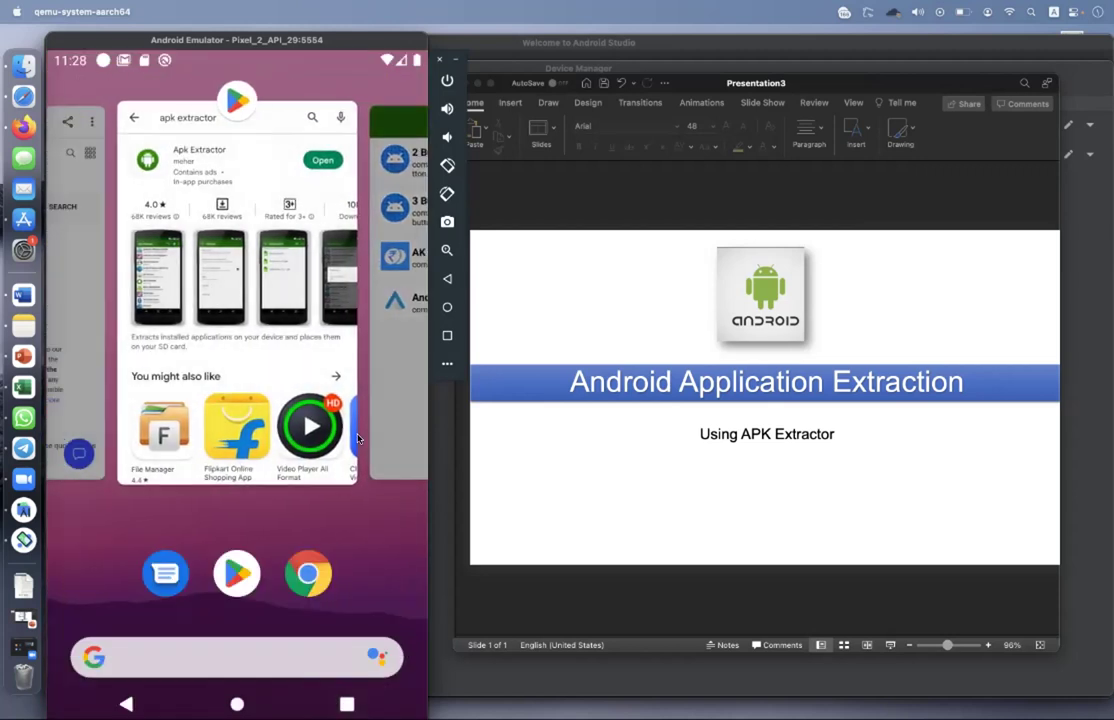
{"action": "left_click", "coordinate": [237, 657]}
{"action": "left_click", "coordinate": [346, 704]}
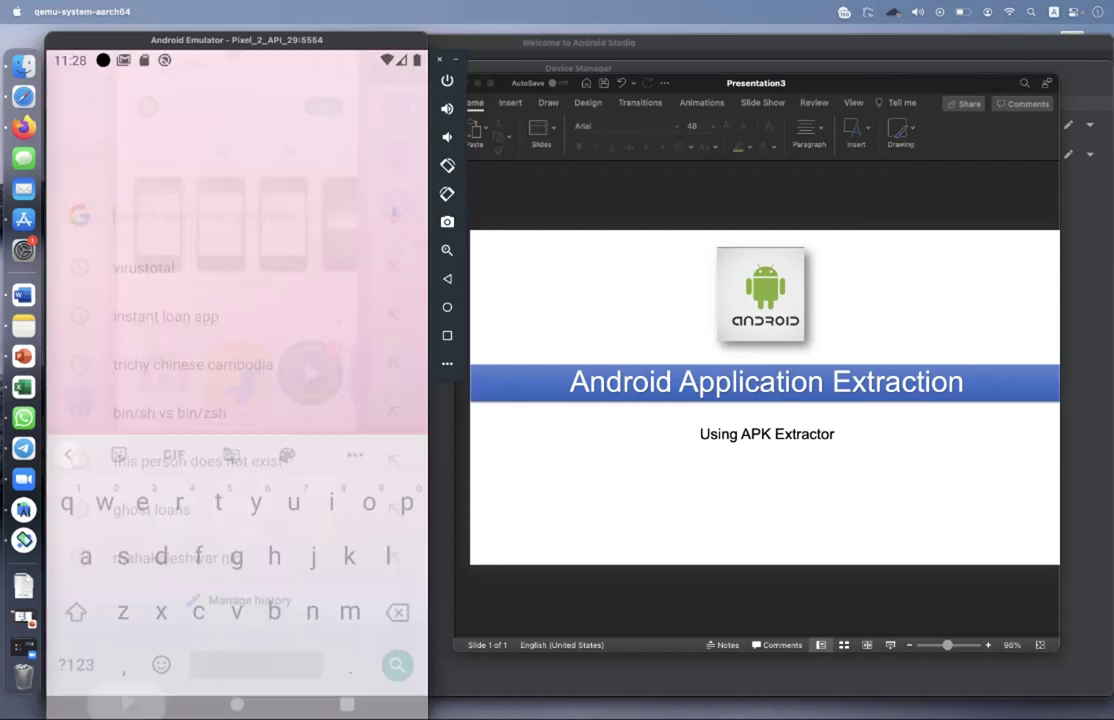
{"action": "left_click_drag", "start_coordinate": [174, 385], "coordinate": [300, 330]}
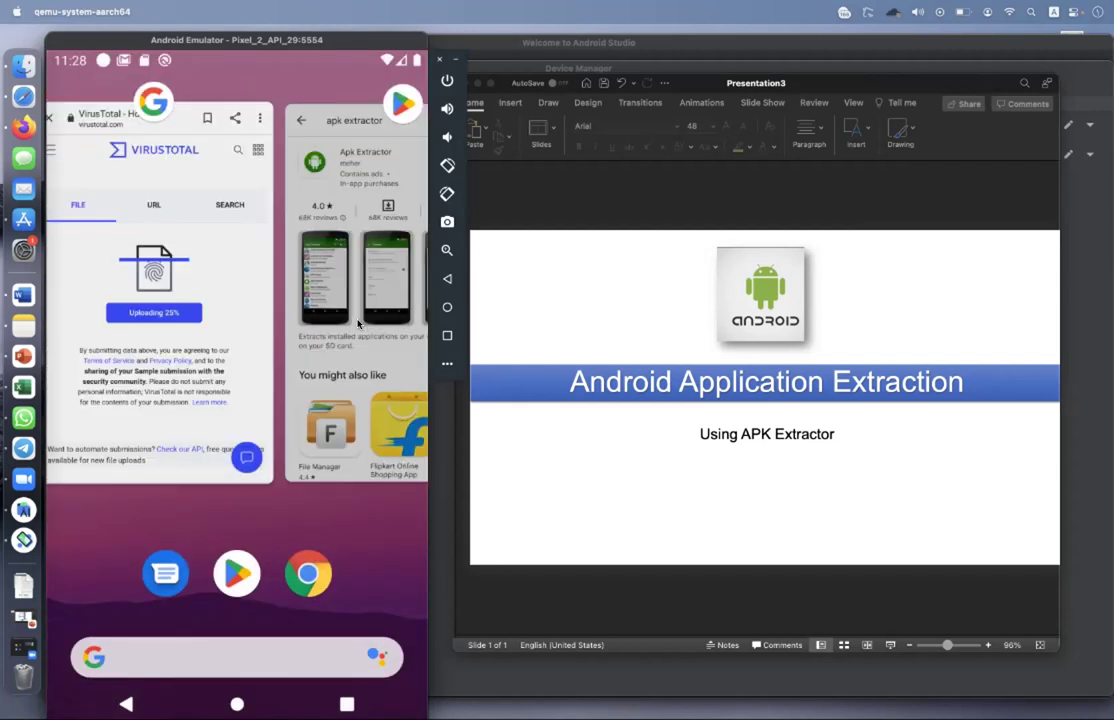
{"action": "left_click", "coordinate": [300, 319]}
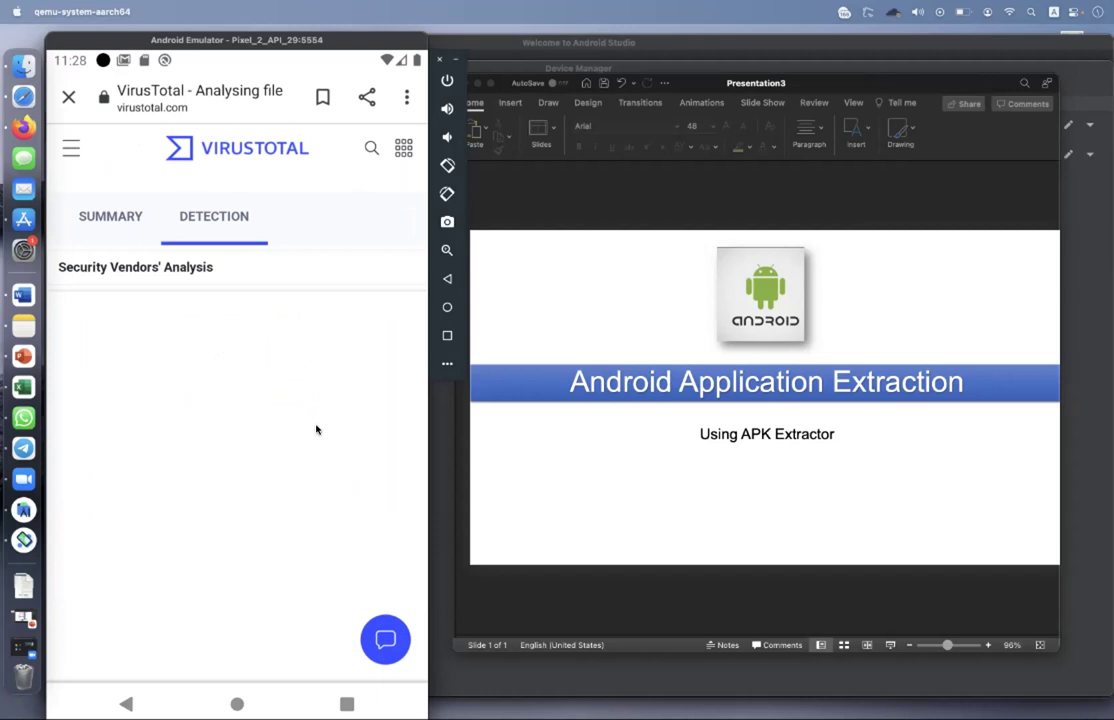
{"action": "left_click", "coordinate": [124, 222]}
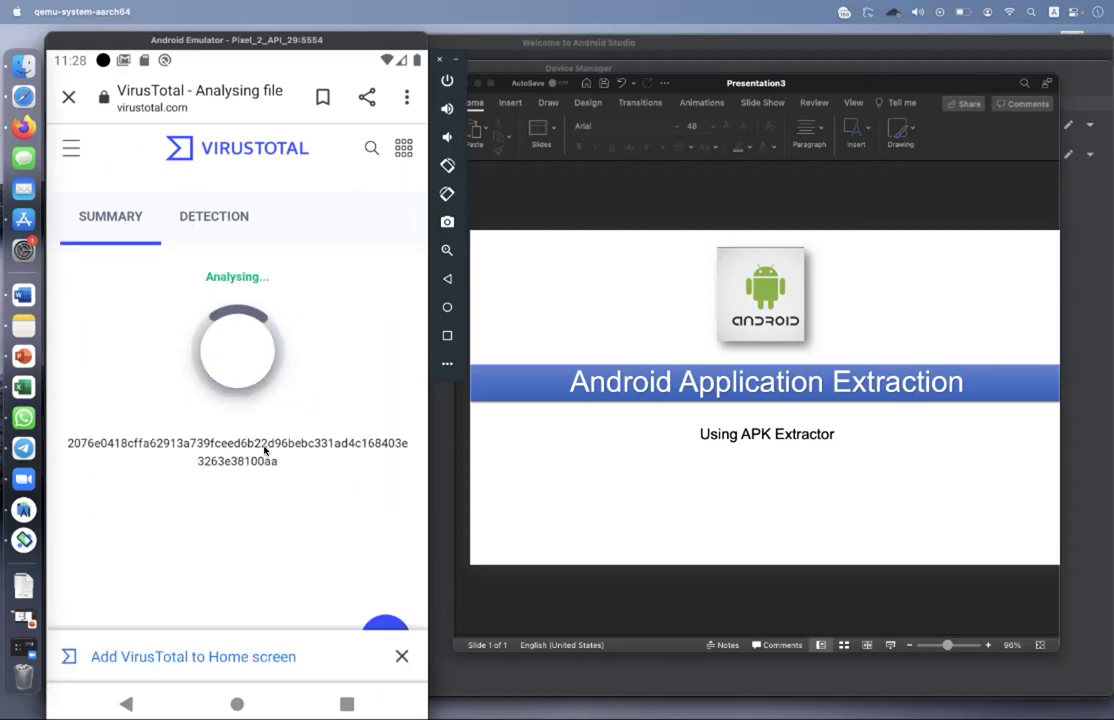
{"action": "left_click", "coordinate": [218, 216]}
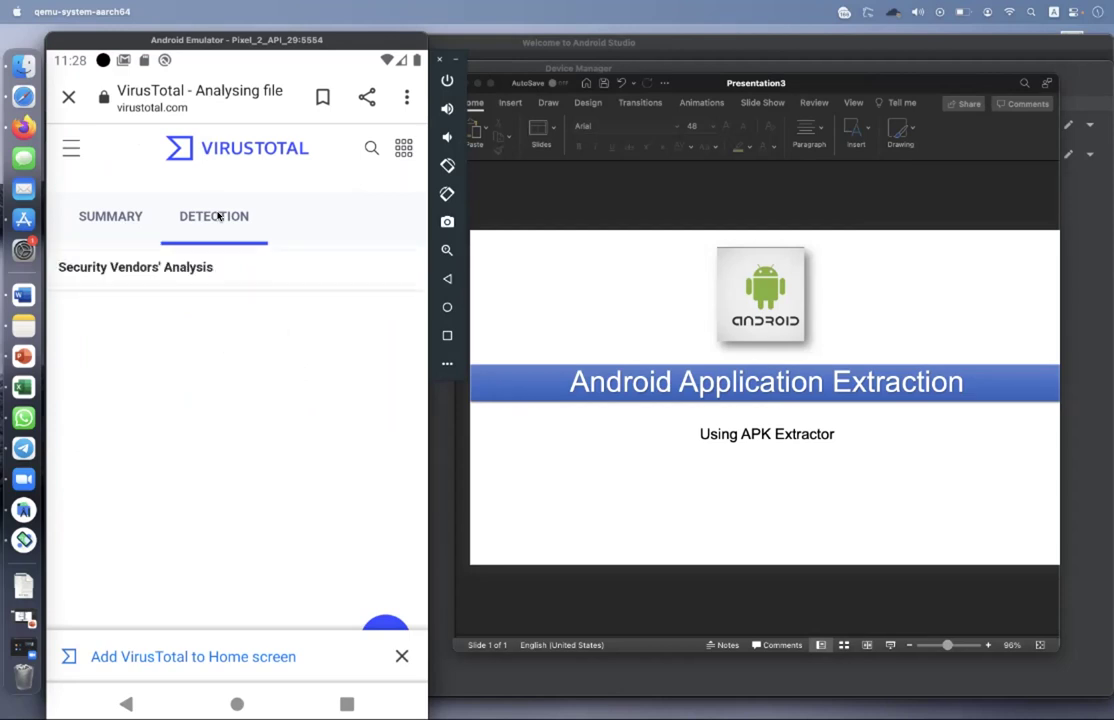